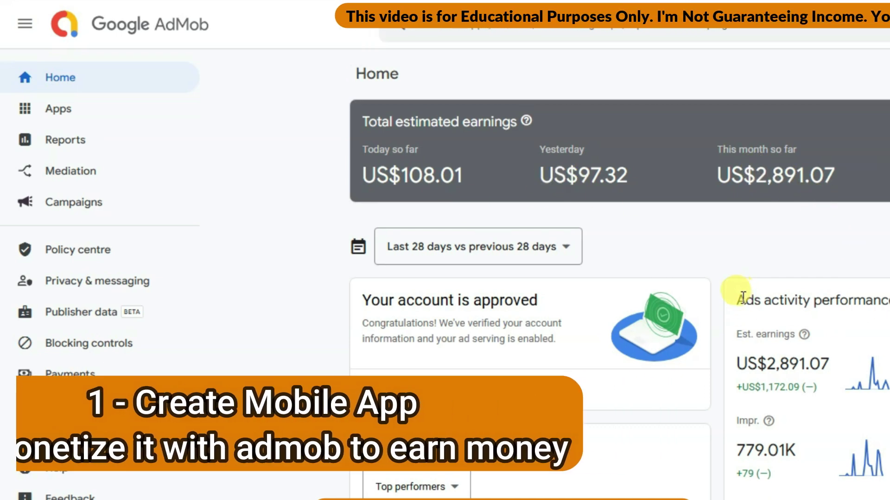
Step: Highlight the AdMob ads activity heading and the three estimated earnings amounts on the Home dashboard
drag(742, 301, 883, 292)
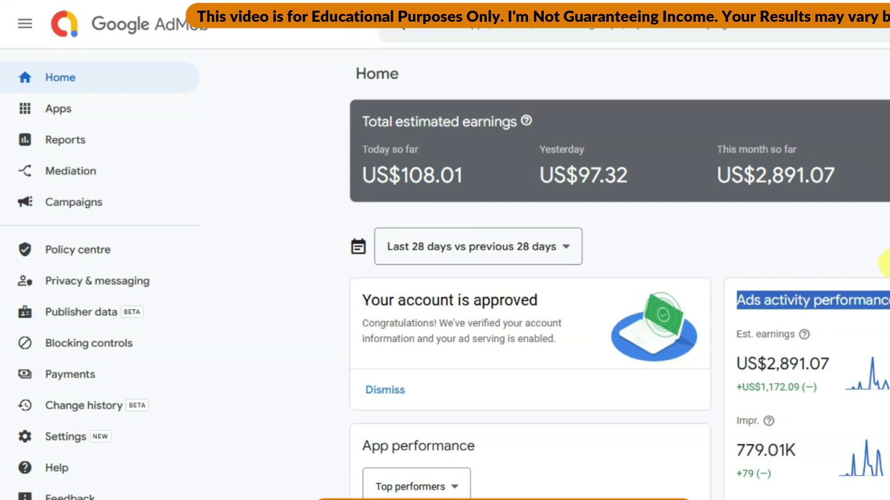
click(886, 261)
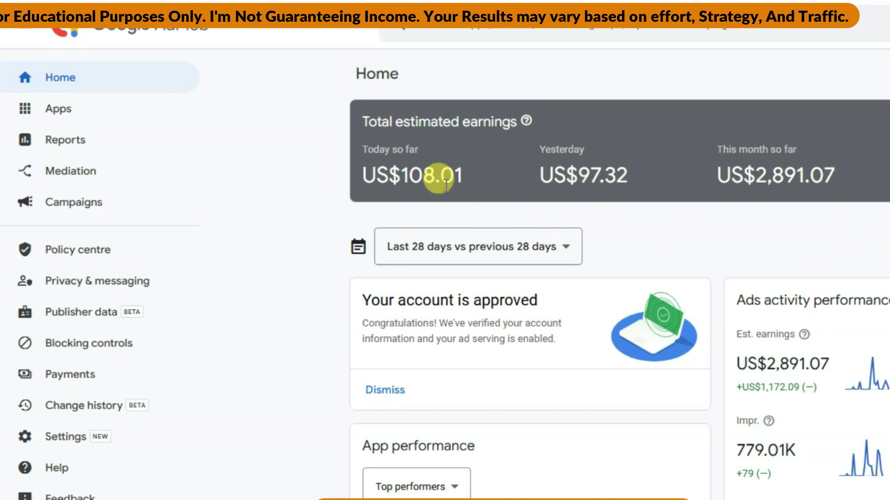
drag(358, 172, 886, 176)
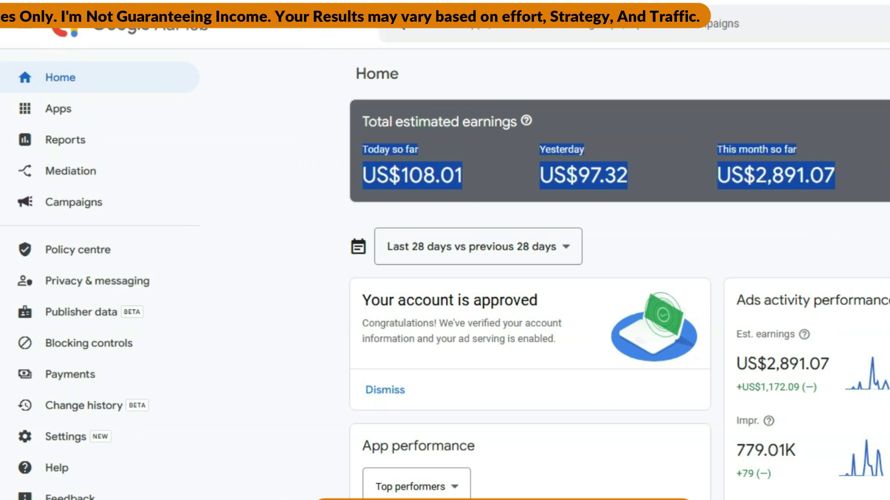
click(886, 176)
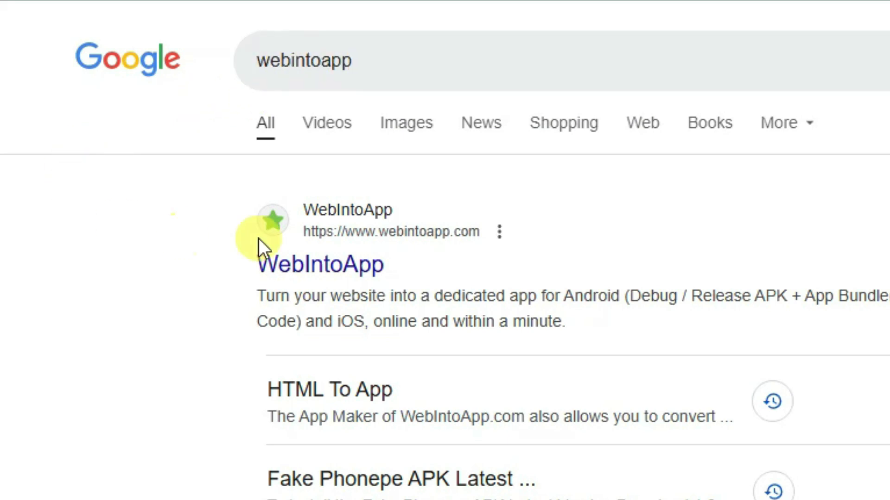
Step: Open the WebIntoApp homepage and highlight the 'For Android and iOS' and 'online & within a minute' taglines
click(334, 272)
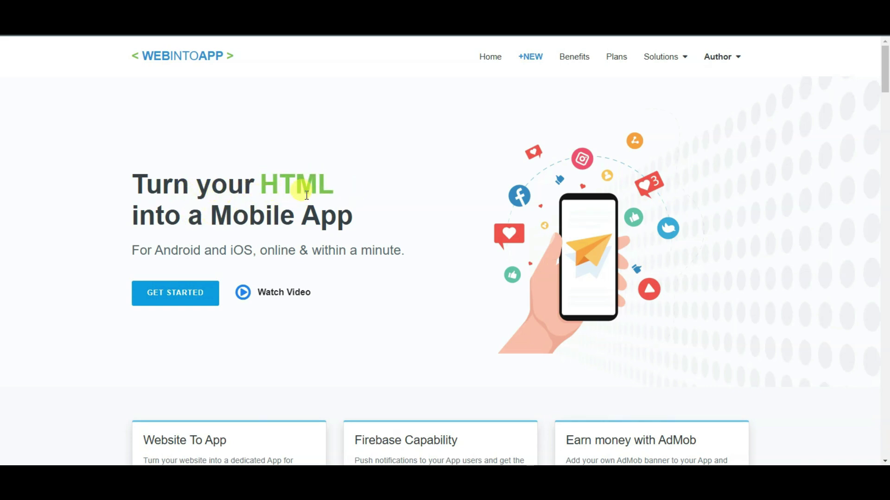
drag(132, 250, 248, 252)
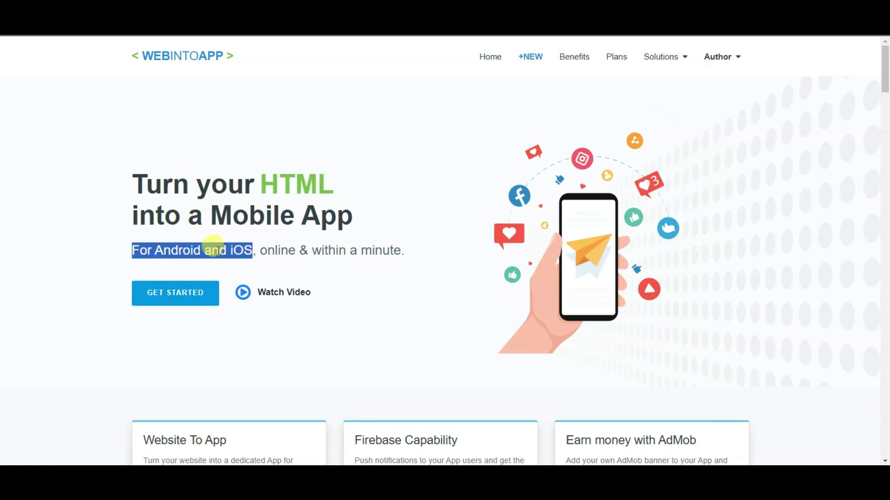
click(260, 252)
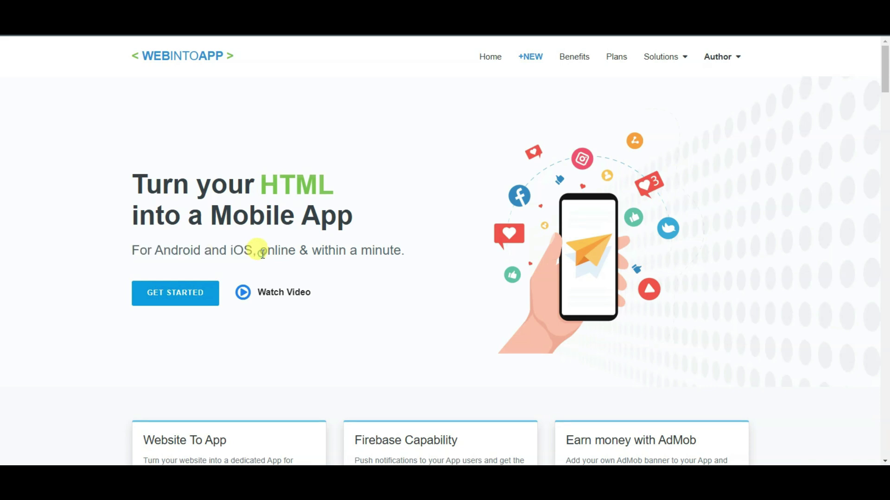
drag(261, 252, 401, 252)
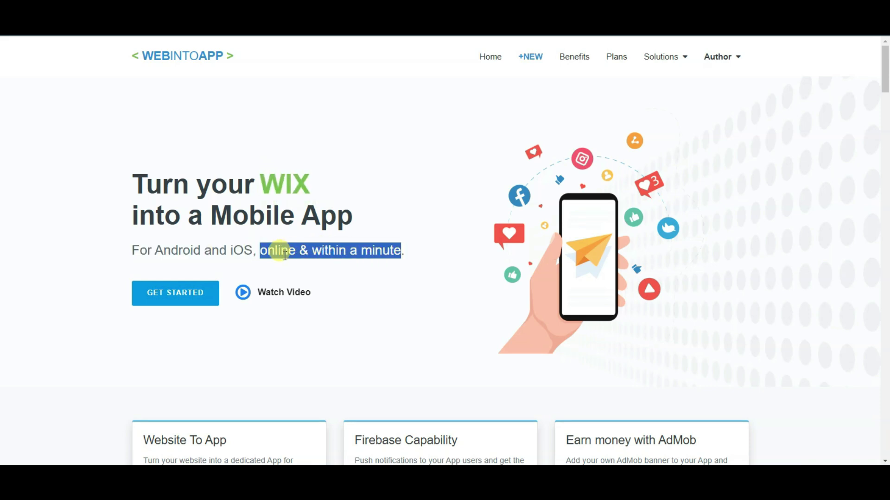
Step: Highlight the 'Earn money with AdMob' feature card heading further down the homepage
scroll(285, 257, down, 4)
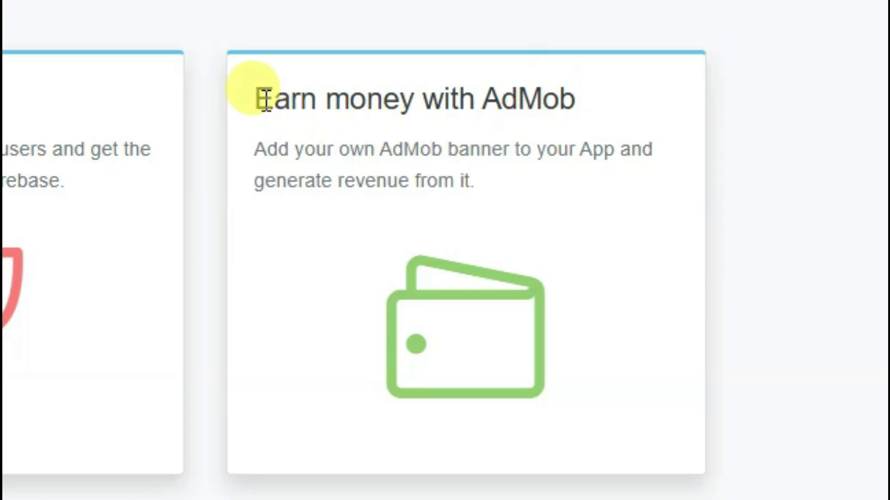
drag(257, 99, 431, 93)
click(589, 171)
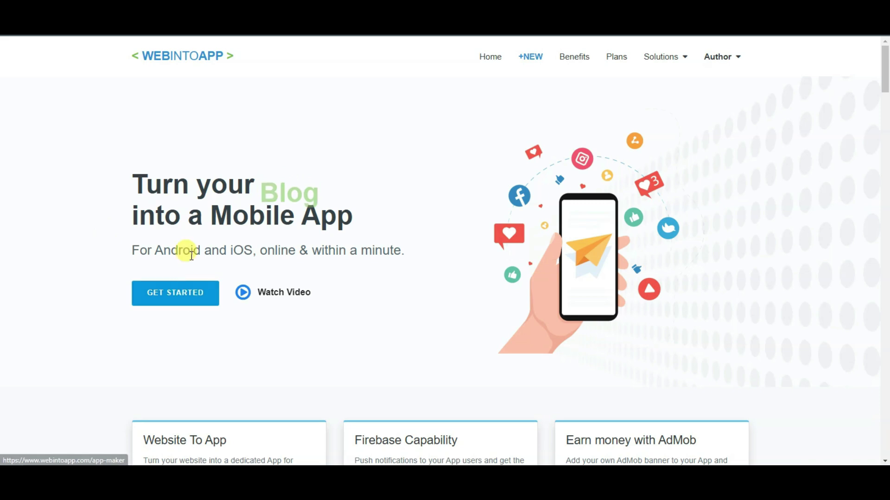
Step: Start a new app in the Online App Maker, highlighting its title and 'Web / HTML' subtitle
click(180, 300)
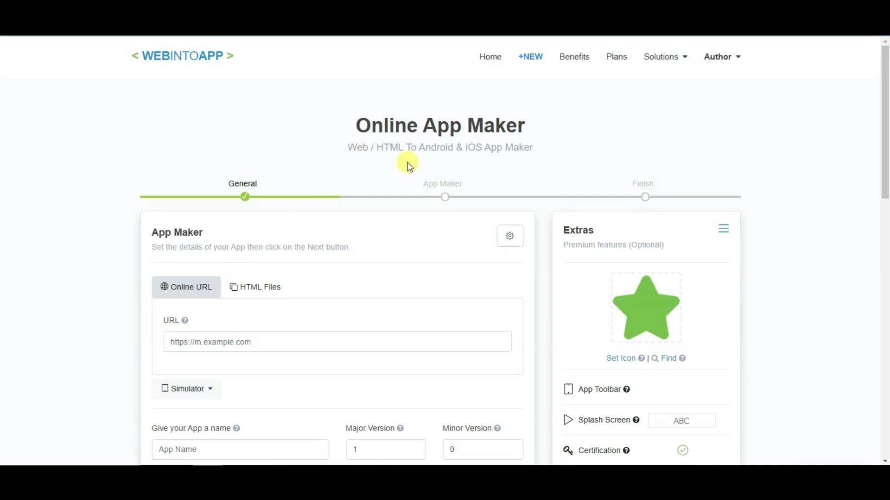
drag(357, 120, 433, 126)
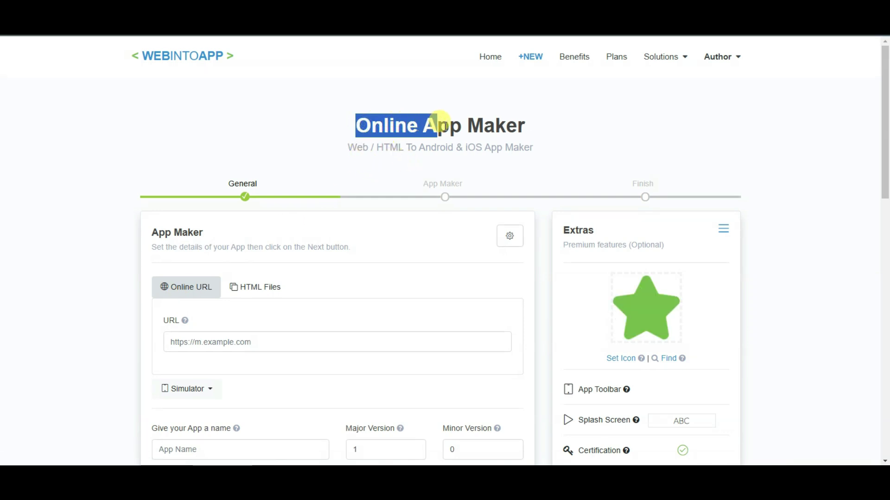
drag(348, 147, 407, 149)
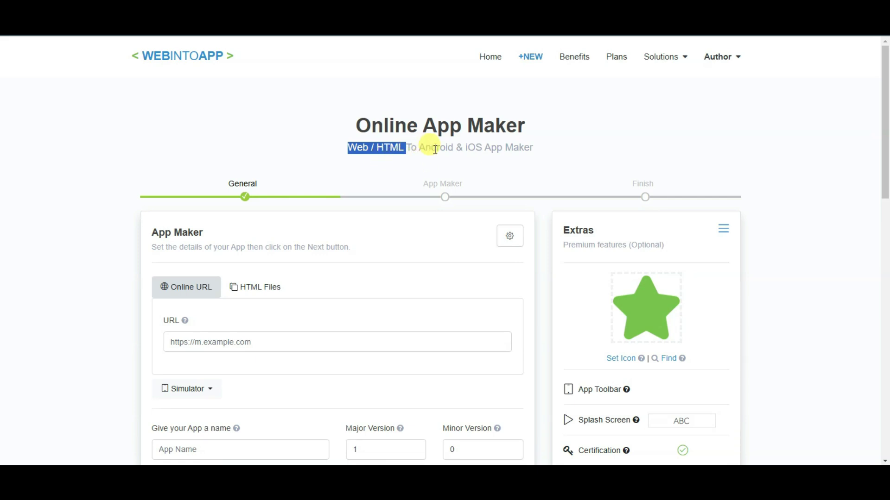
scroll(364, 190, down, 3)
click(363, 190)
scroll(363, 191, up, 2)
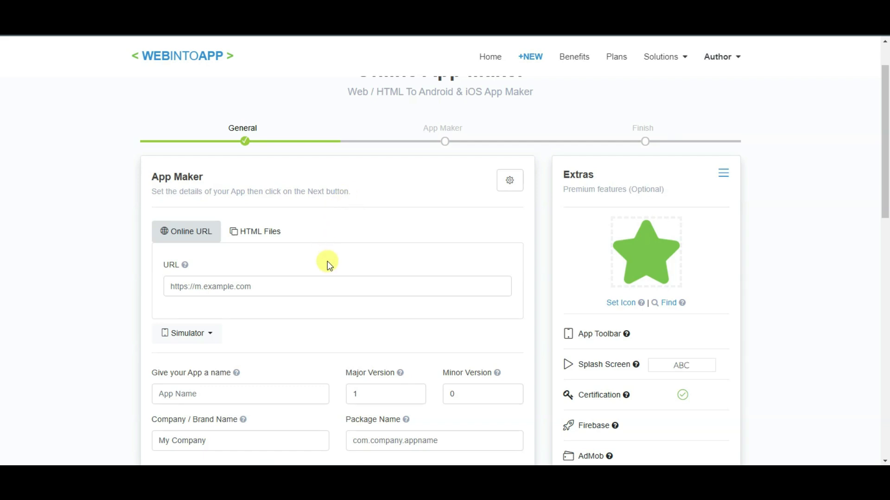
click(326, 284)
scroll(297, 264, down, 2)
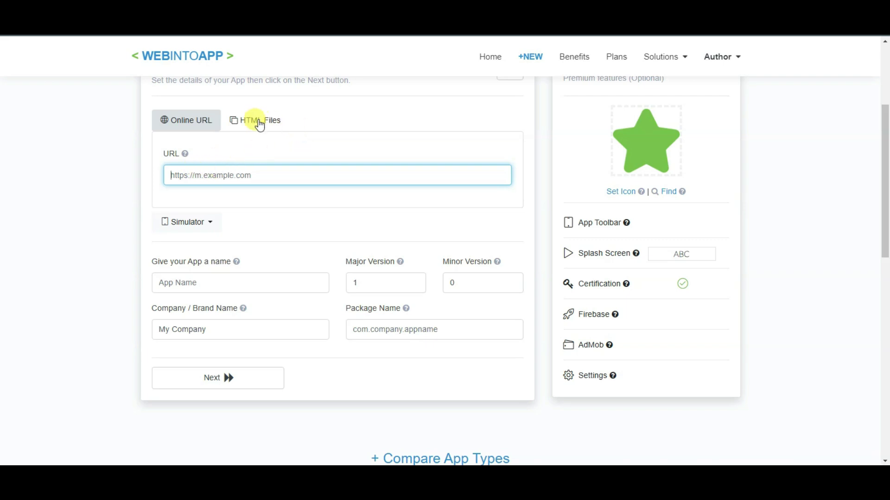
Step: Switch the app source to zipped HTML files and go through the App Name, Company and Package Name fields
click(267, 123)
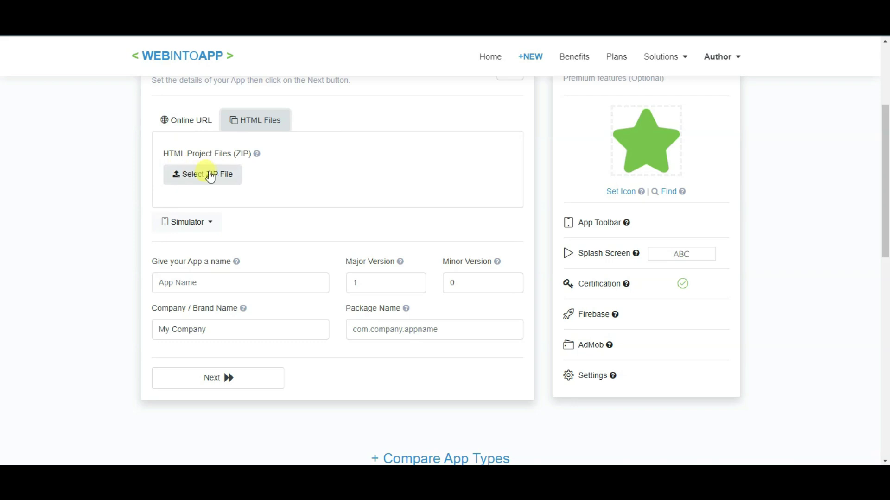
scroll(196, 180, down, 1)
click(192, 227)
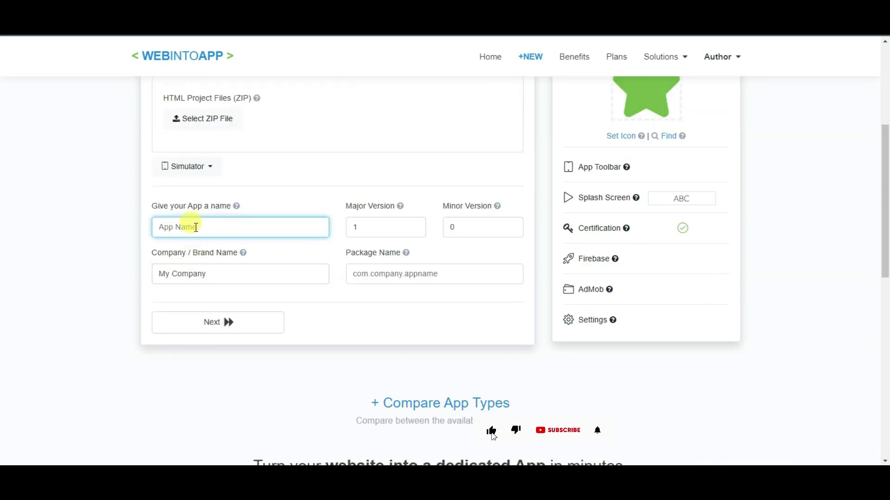
drag(214, 274, 145, 274)
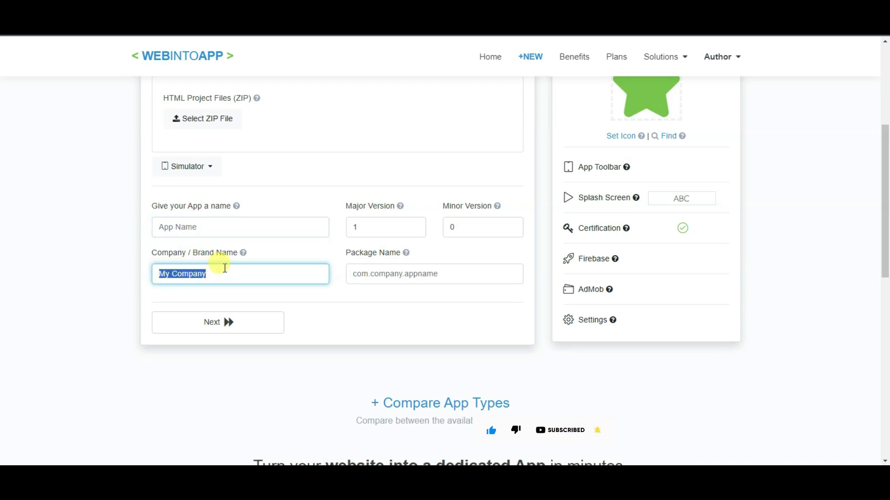
click(388, 276)
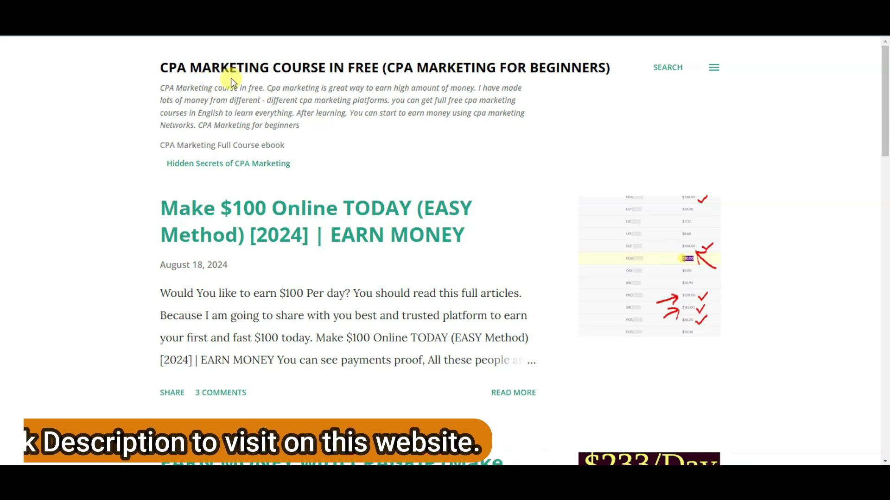
Step: Open the 'Html code for Note taking application' post from the blog's sidebar
click(714, 68)
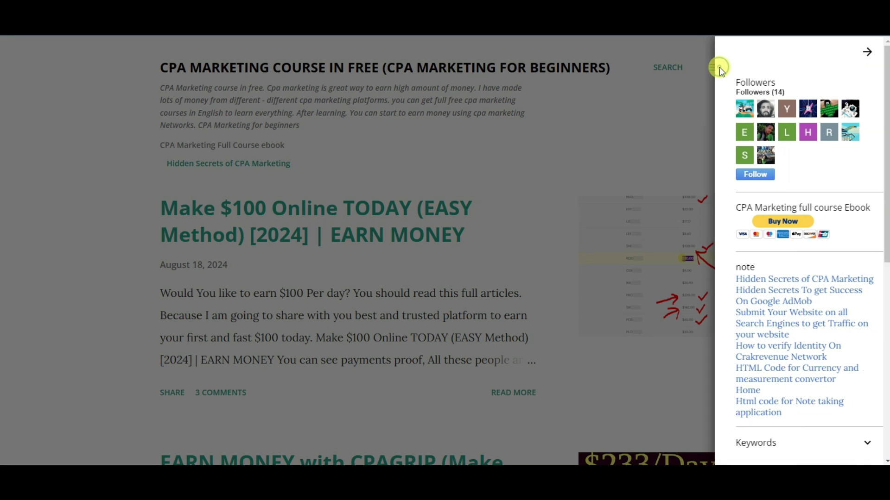
scroll(731, 298, down, 3)
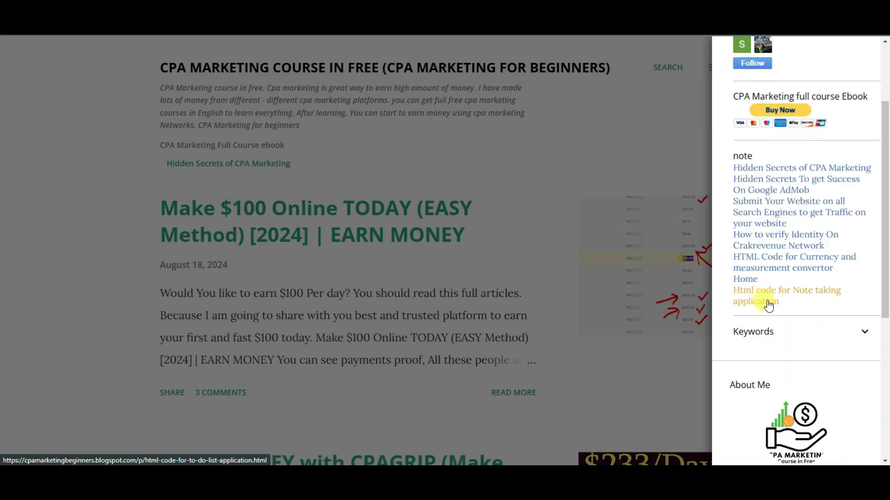
click(760, 302)
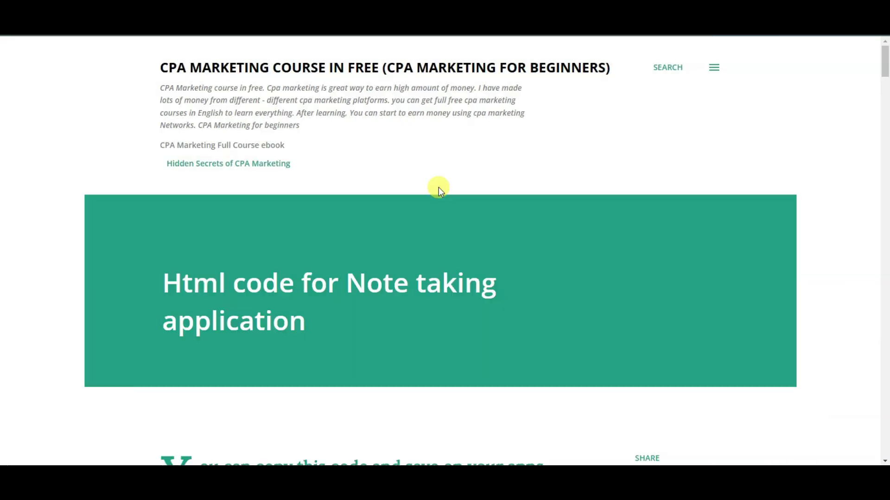
scroll(439, 188, down, 7)
scroll(438, 188, down, 2)
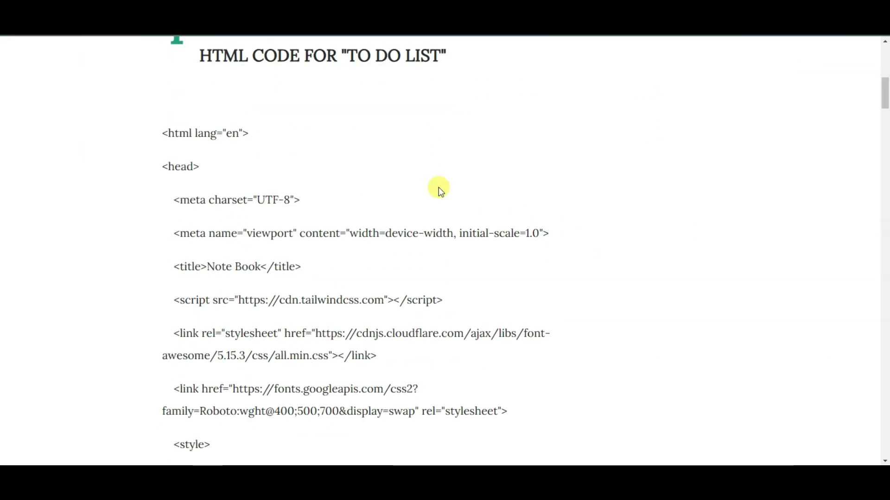
Step: Copy the entire HTML code listing and paste it into an empty Notepad document
drag(162, 134, 417, 242)
scroll(417, 241, down, 15)
scroll(417, 242, down, 20)
scroll(416, 241, down, 5)
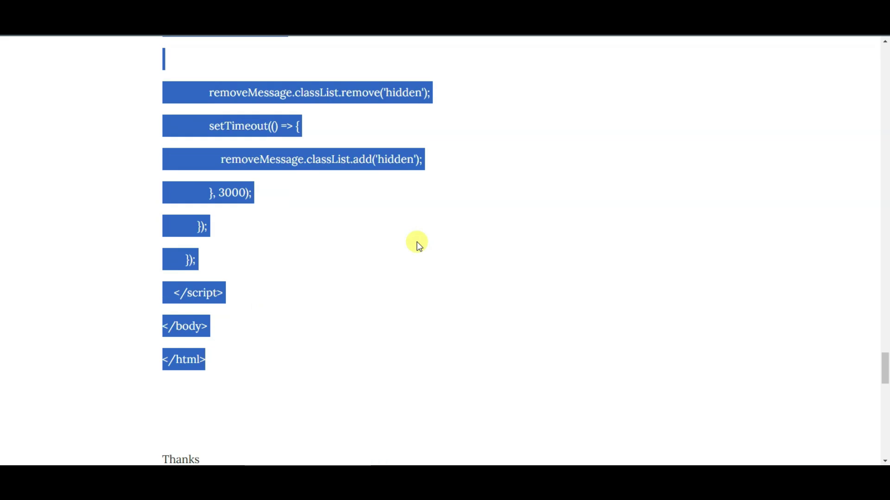
scroll(274, 249, up, 1)
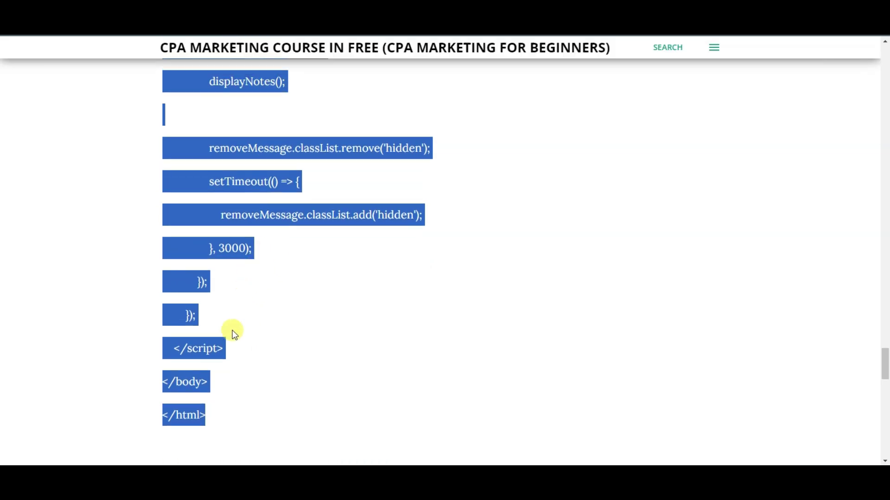
scroll(222, 348, down, 2)
right_click(206, 239)
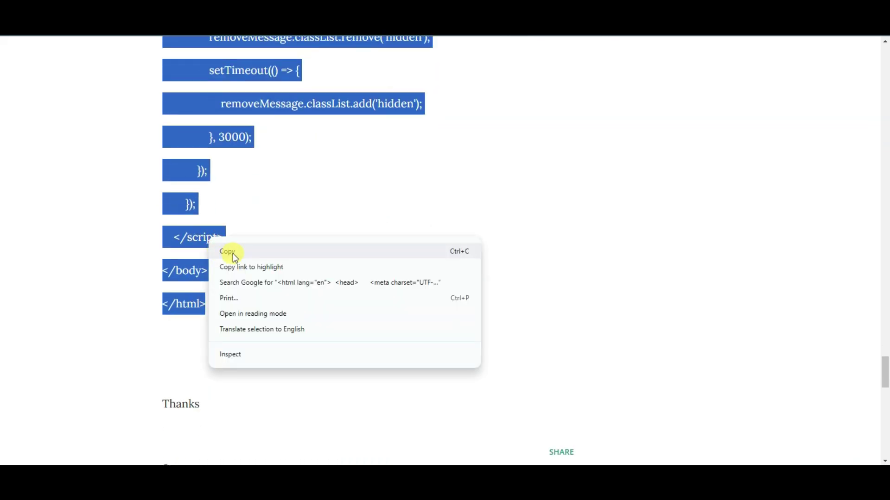
click(233, 254)
key(alt+Tab)
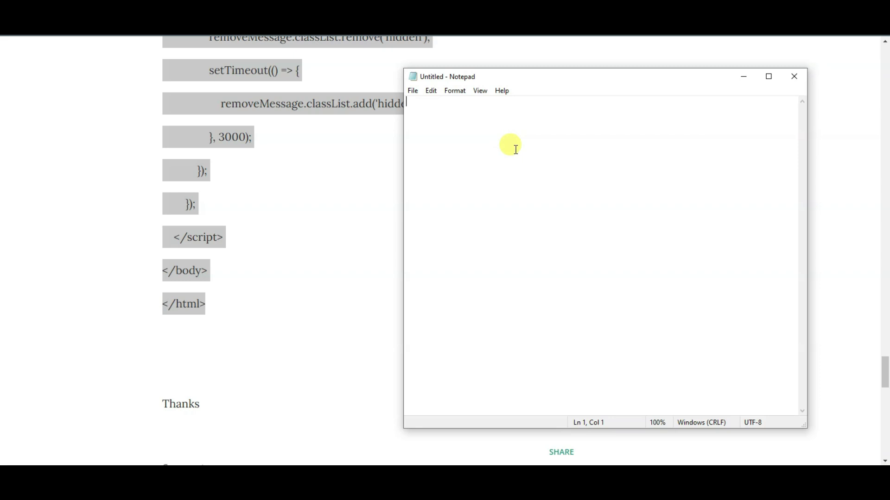
key(ctrl+v)
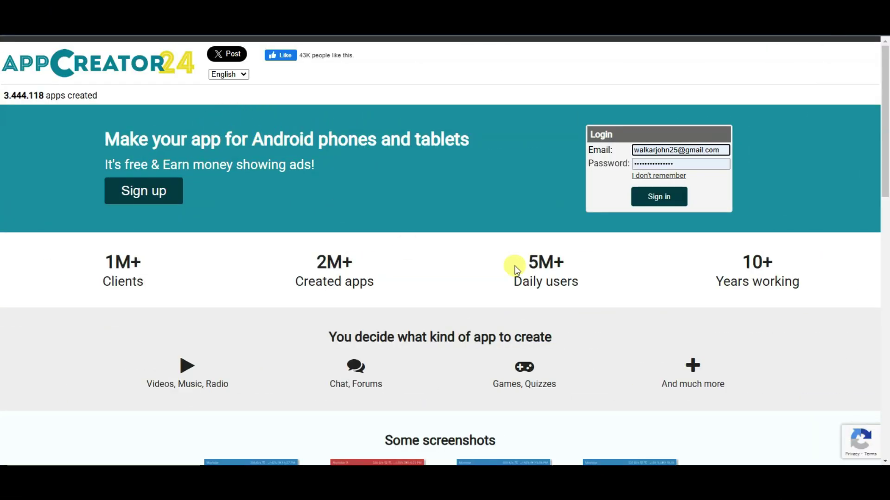
Step: Create the English Notebook app with its name and description, as an empty app
click(659, 202)
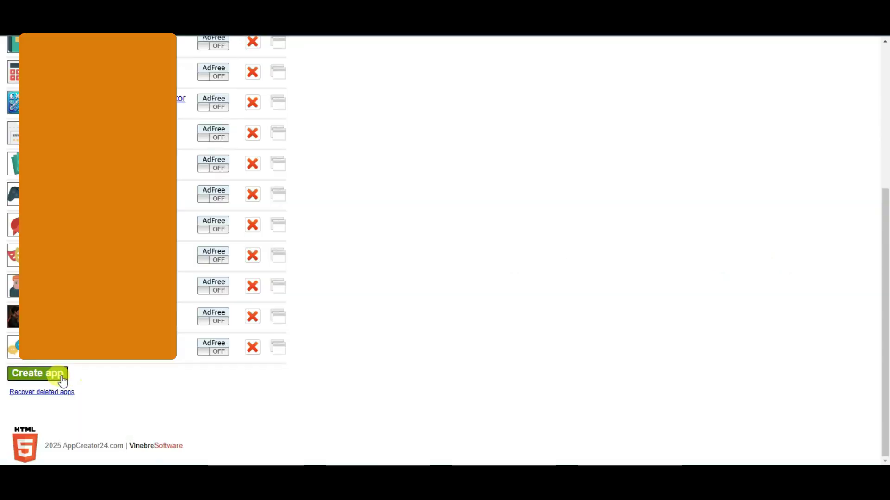
click(47, 378)
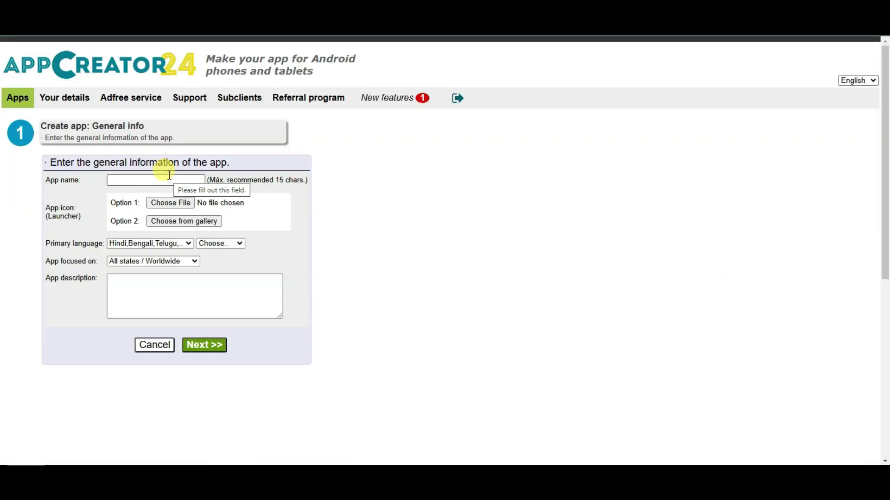
click(145, 284)
click(147, 180)
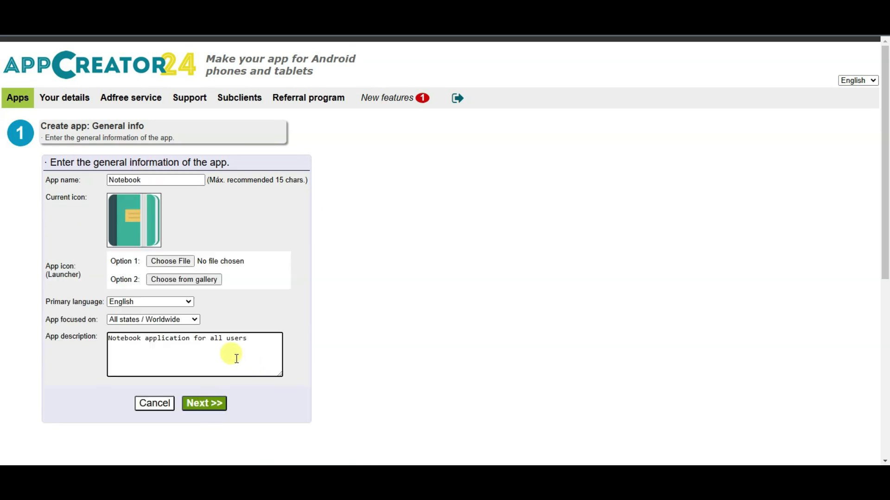
click(215, 404)
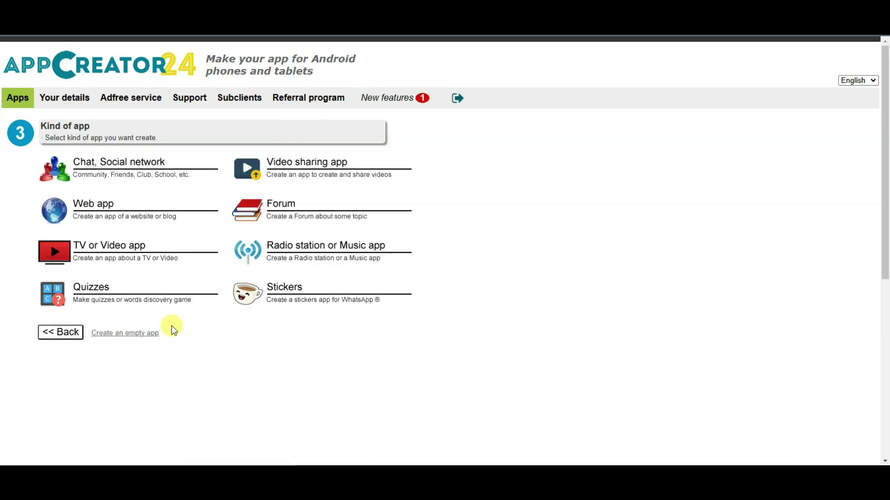
click(138, 335)
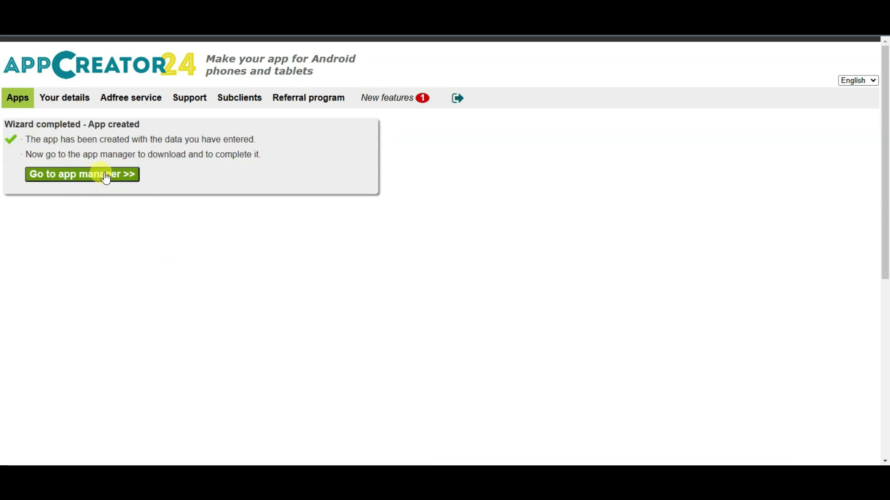
Step: Add an HTML section with direct code, titled Notebook, and delete its placeholder code
click(86, 180)
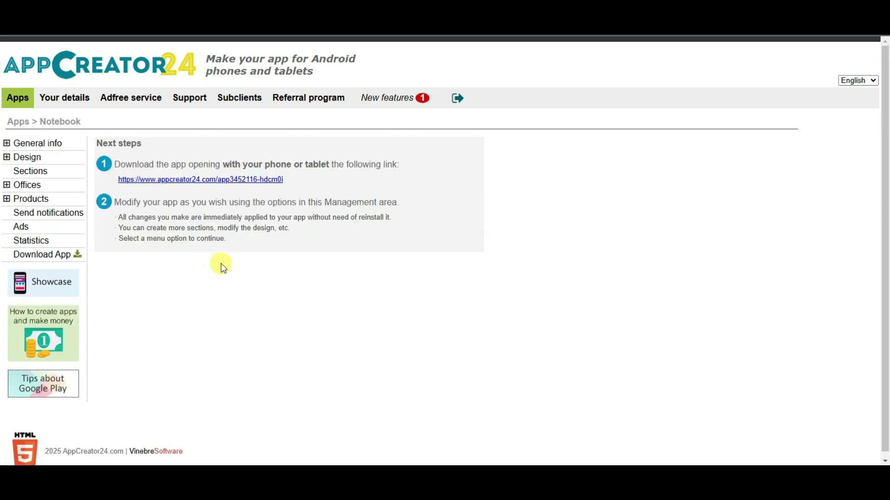
click(42, 175)
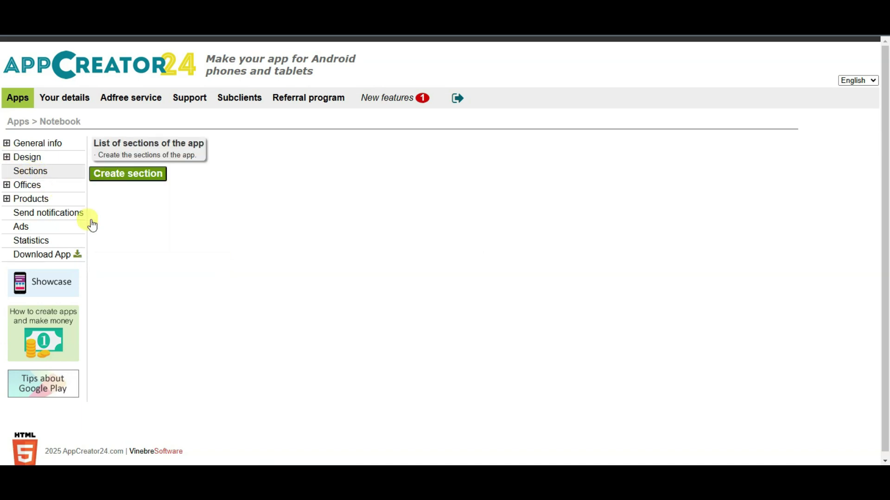
click(154, 176)
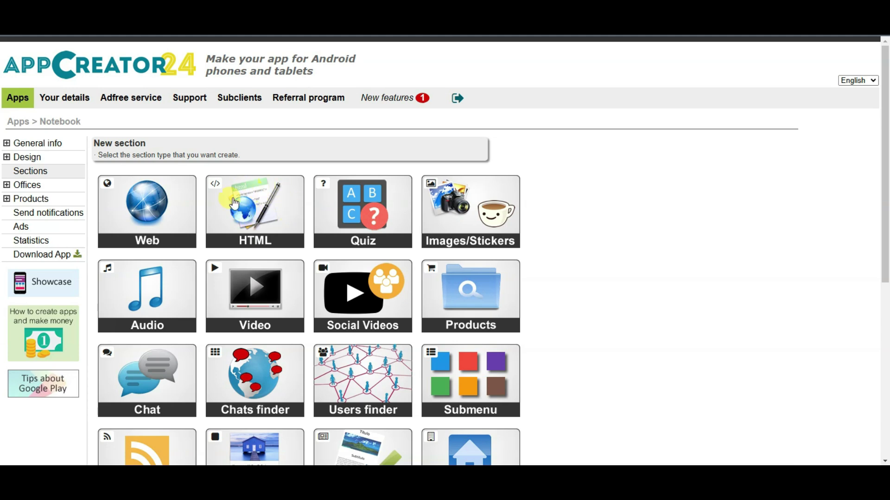
click(278, 212)
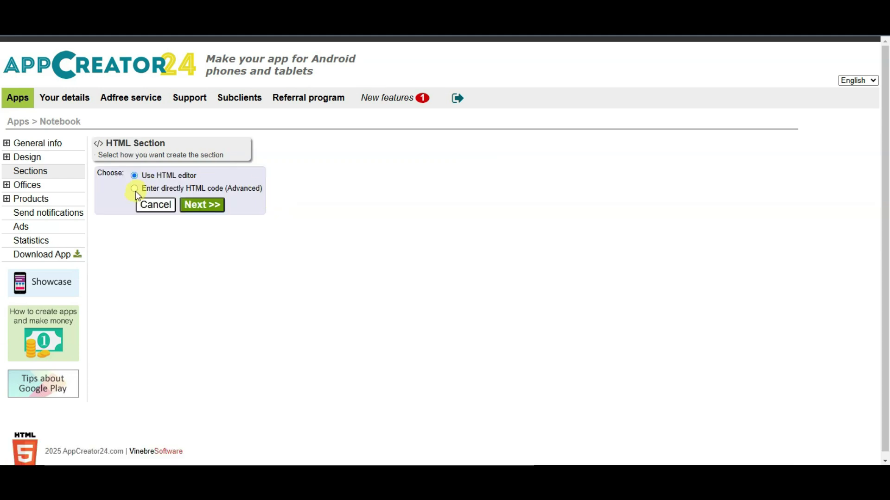
click(134, 188)
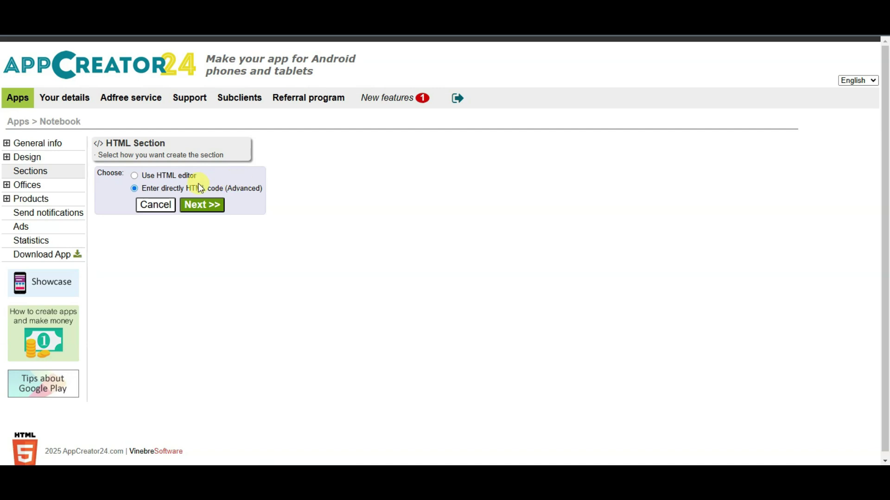
click(216, 208)
click(167, 175)
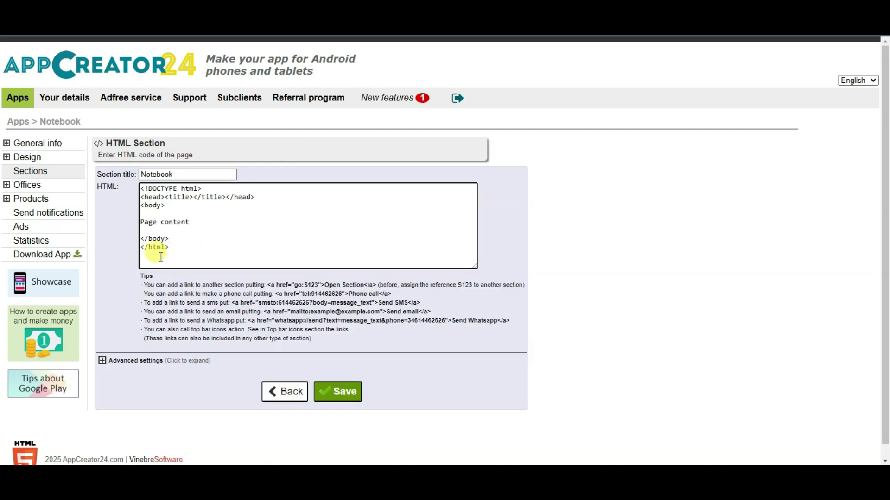
drag(160, 257, 142, 177)
key(Delete)
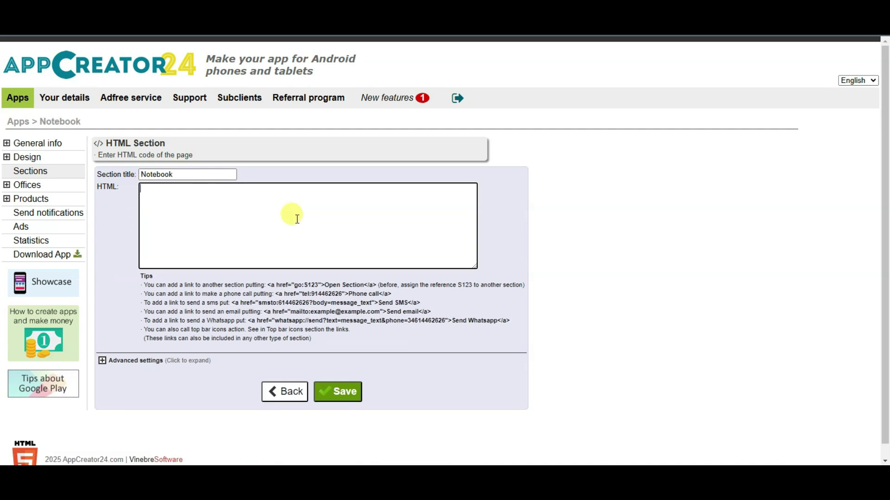
Step: Paste the notebook code copied from the blog into the HTML box and save the section
key(ctrl+Tab)
scroll(307, 246, up, 7)
scroll(307, 246, up, 6)
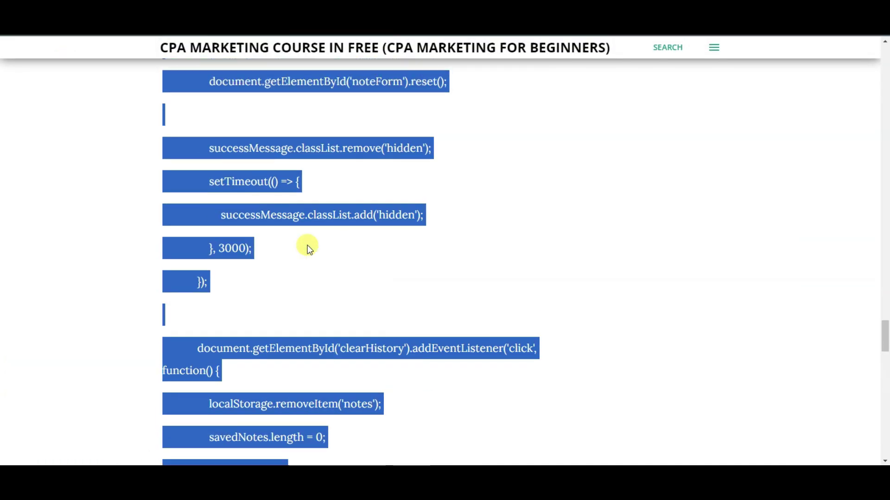
right_click(282, 190)
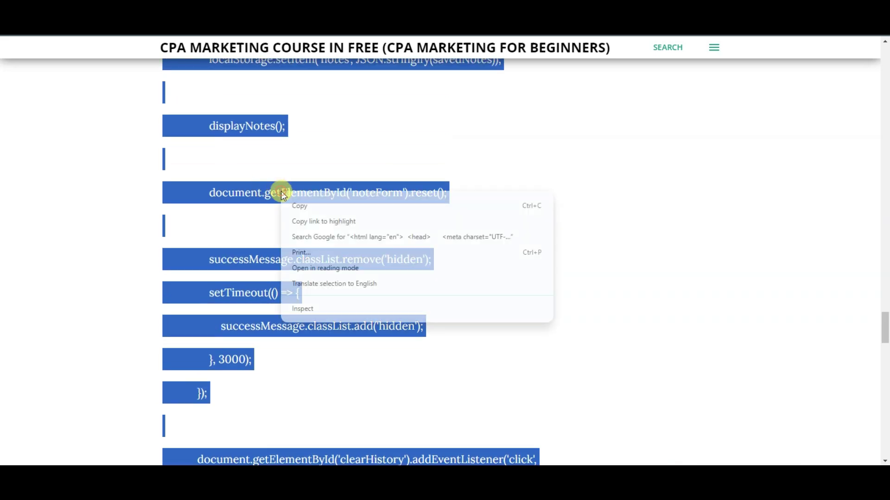
click(302, 205)
key(ctrl+Tab)
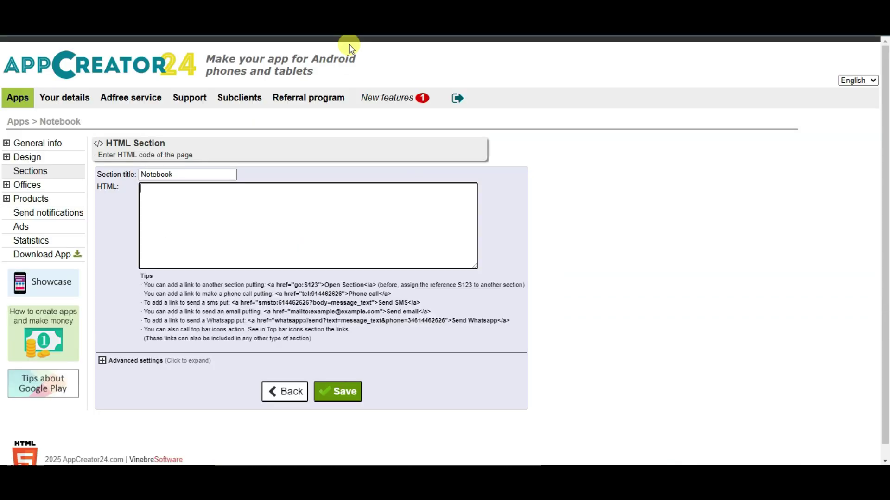
click(221, 206)
right_click(216, 214)
click(234, 338)
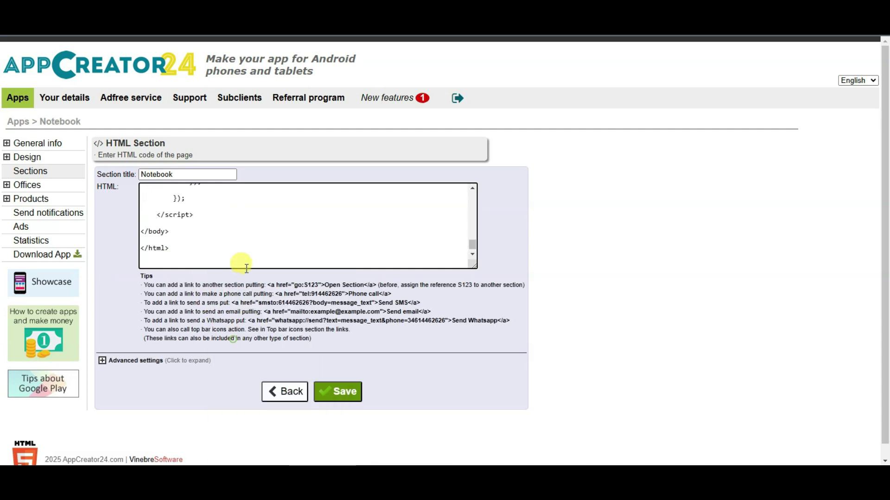
click(349, 394)
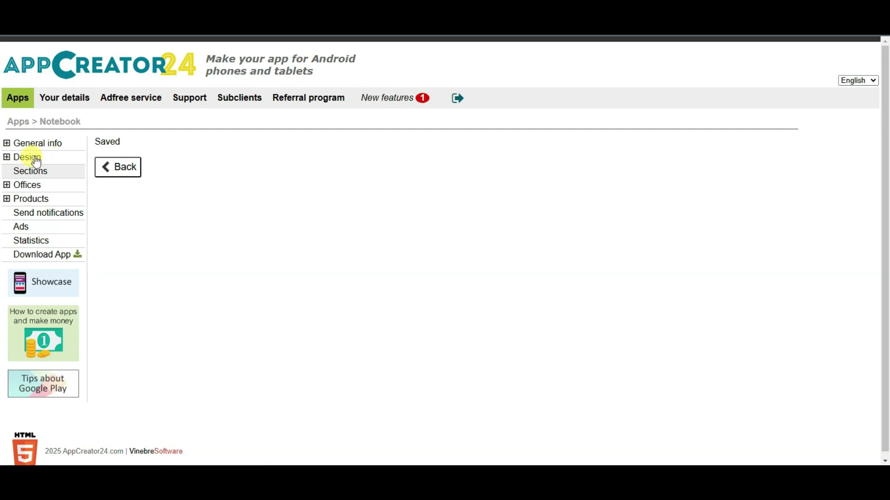
Step: Set the Notebook app's menu type to Without menu and save it
click(40, 159)
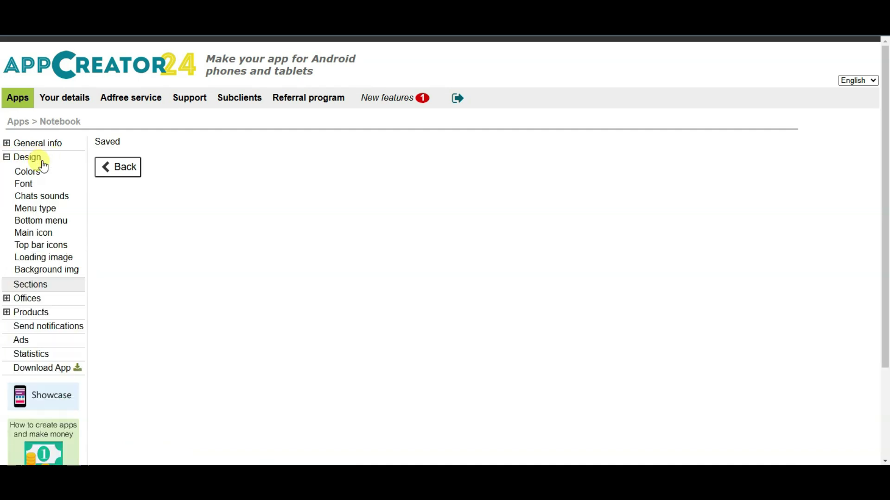
click(41, 210)
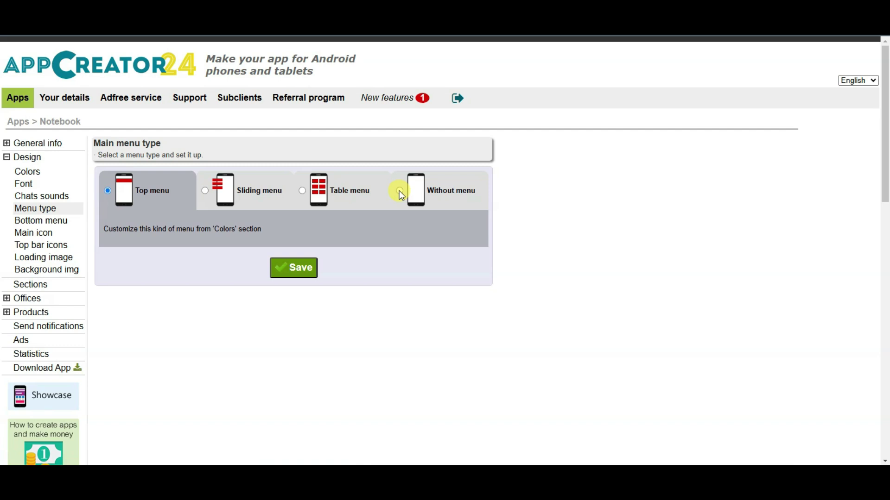
click(400, 192)
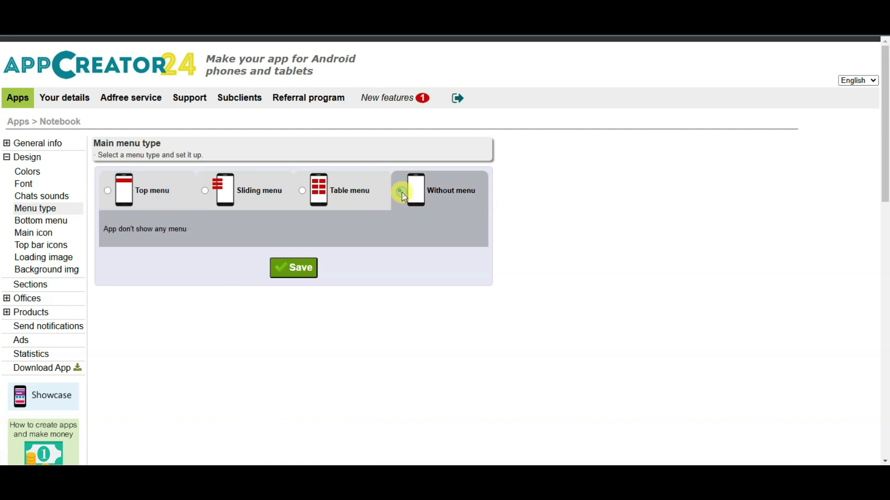
click(292, 273)
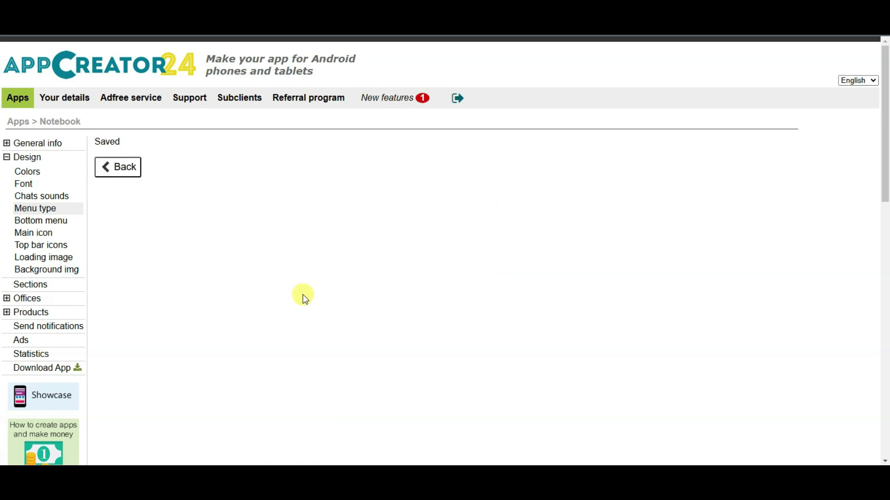
click(29, 341)
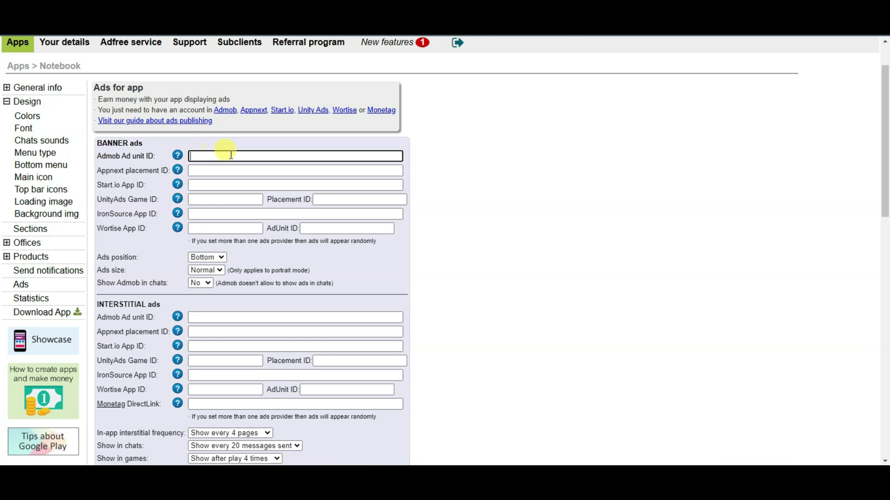
Step: Leave the interstitial and rewarded-video AdMob ad unit ID fields blank
scroll(225, 211, down, 3)
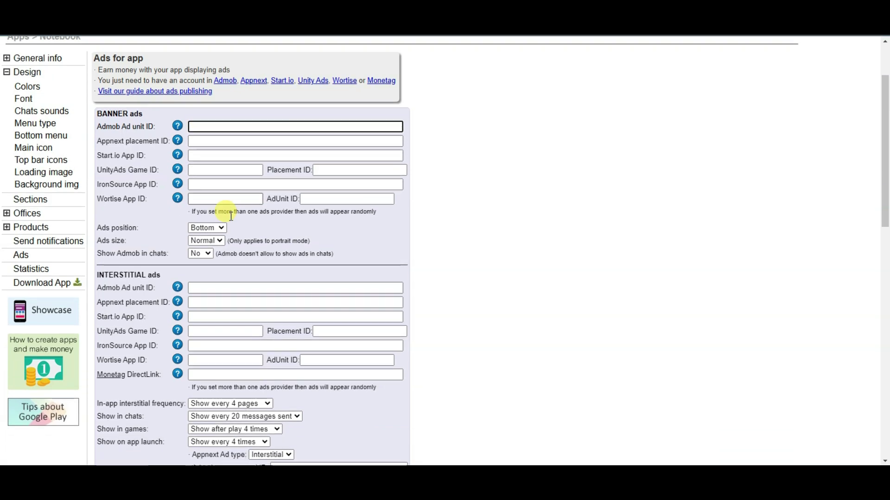
click(217, 205)
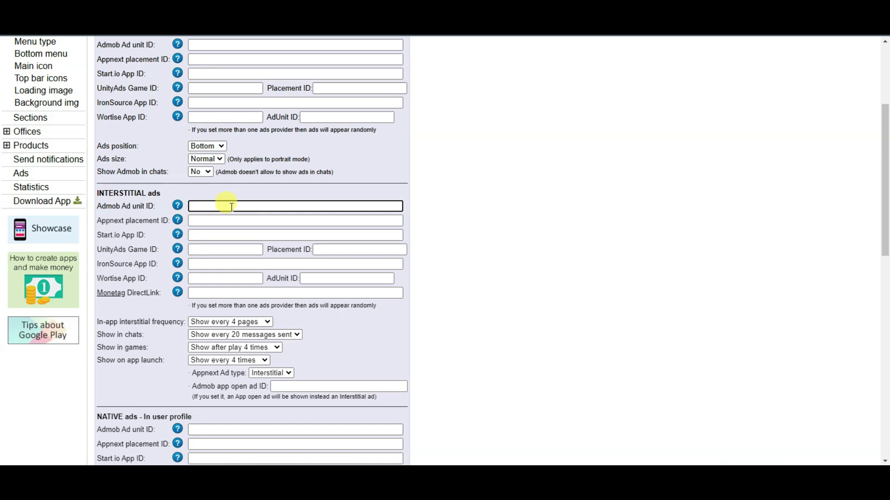
scroll(229, 203, down, 10)
click(233, 225)
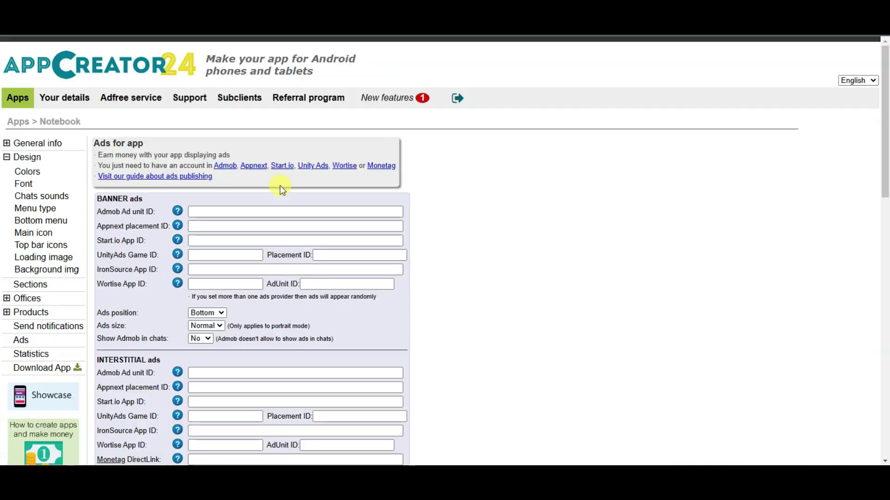
scroll(280, 185, down, 3)
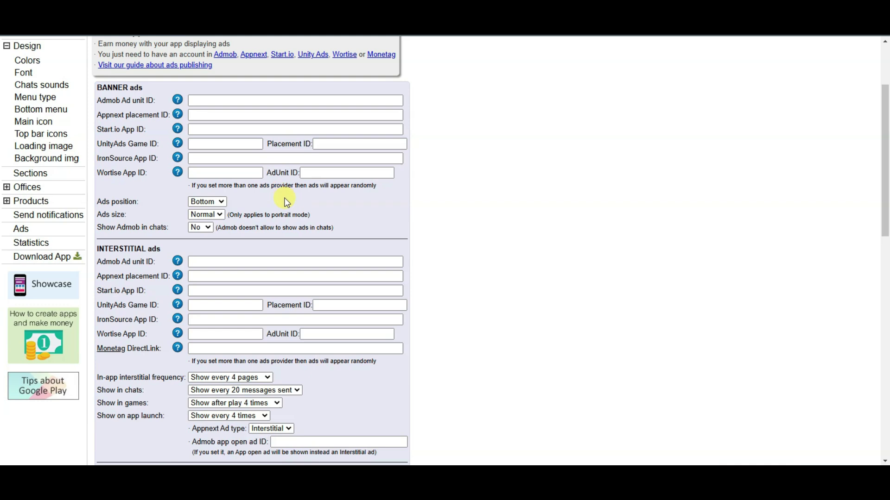
scroll(286, 198, up, 1)
Step: Leave the banner and interstitial UnityAds Game and Placement IDs blank and save the ads settings
click(223, 200)
click(331, 200)
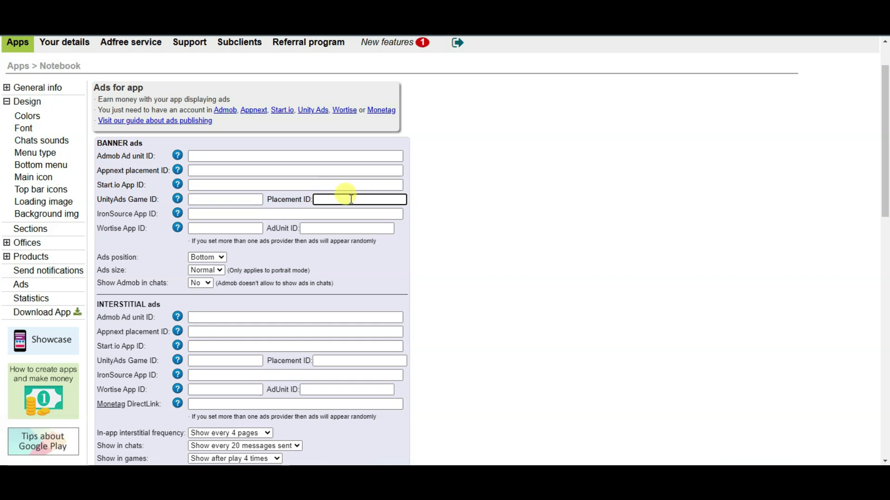
scroll(352, 208, down, 3)
click(225, 194)
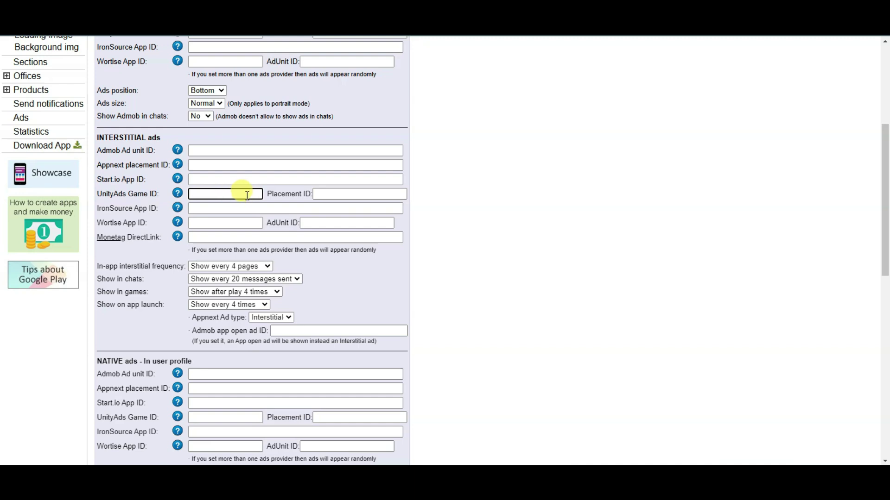
click(332, 193)
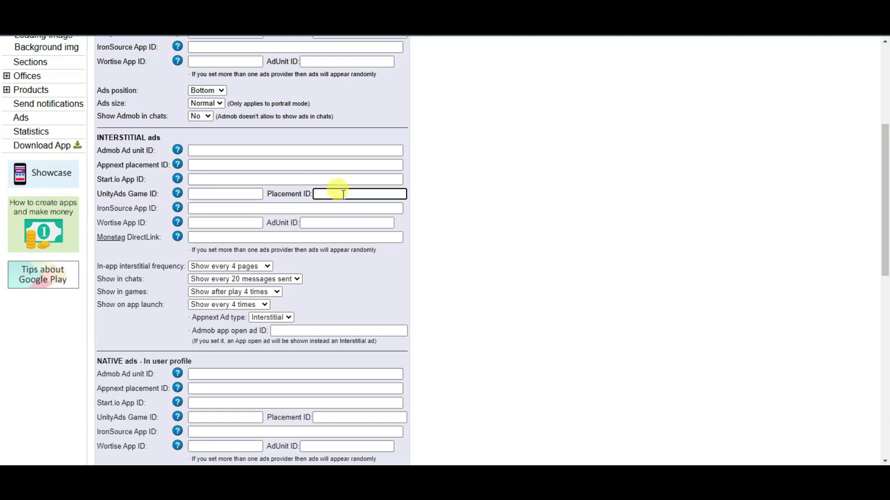
scroll(448, 145, down, 9)
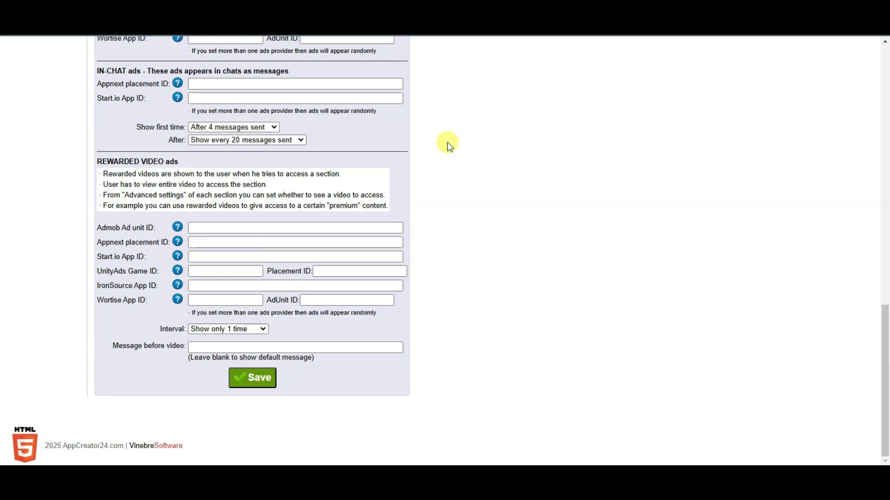
click(261, 386)
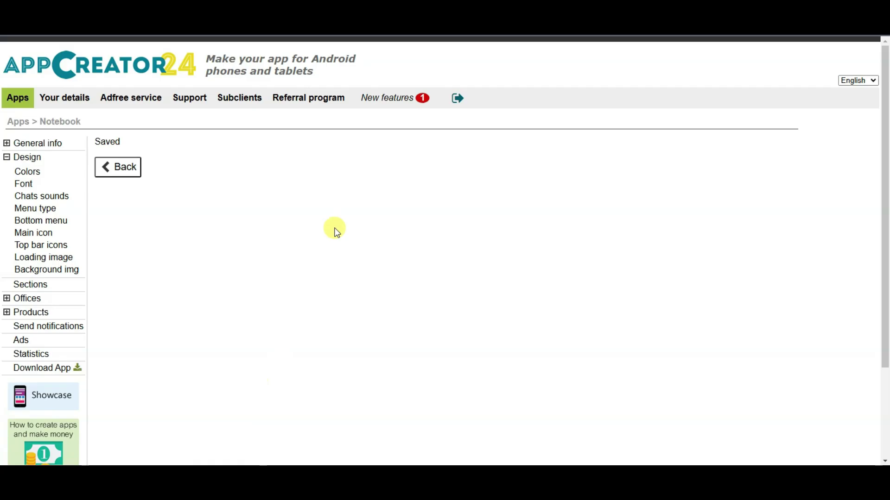
Step: Save the Notepad code as index.html in the Downloads folder
click(42, 369)
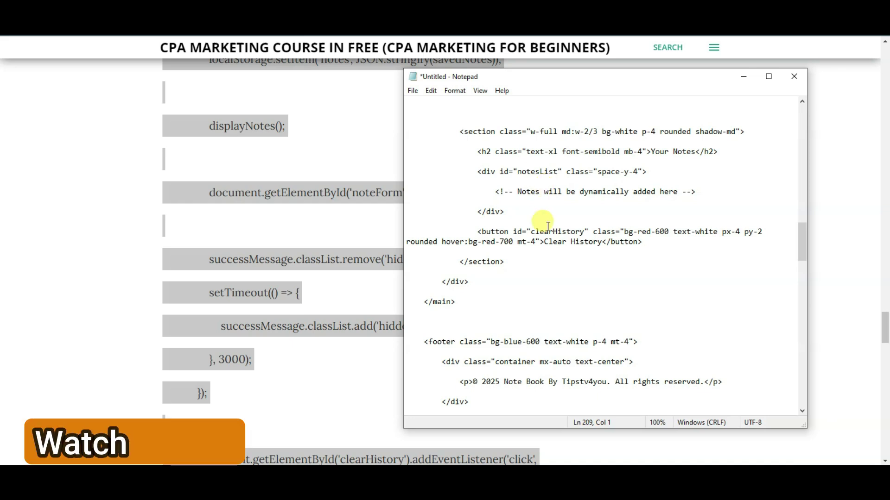
scroll(545, 227, up, 1)
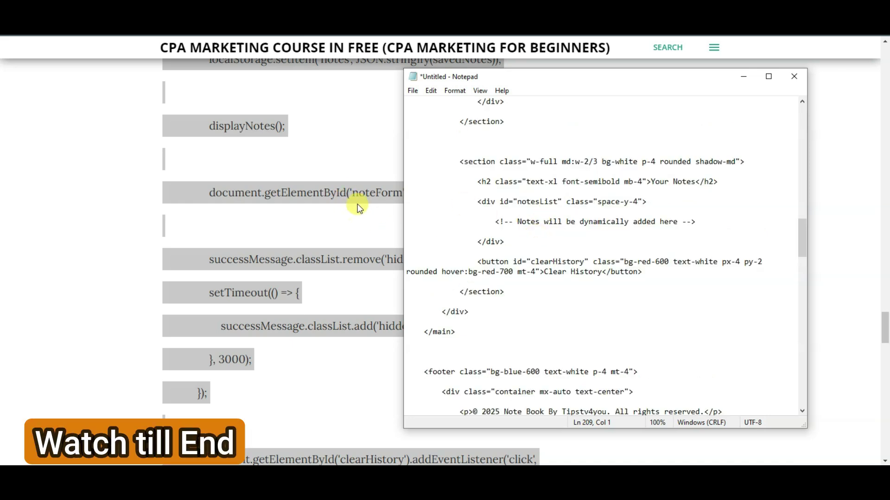
scroll(547, 208, up, 3)
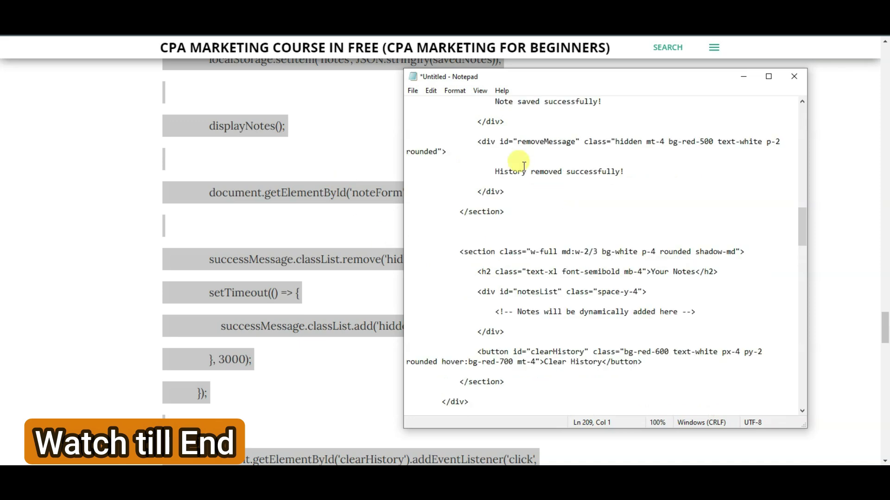
click(412, 90)
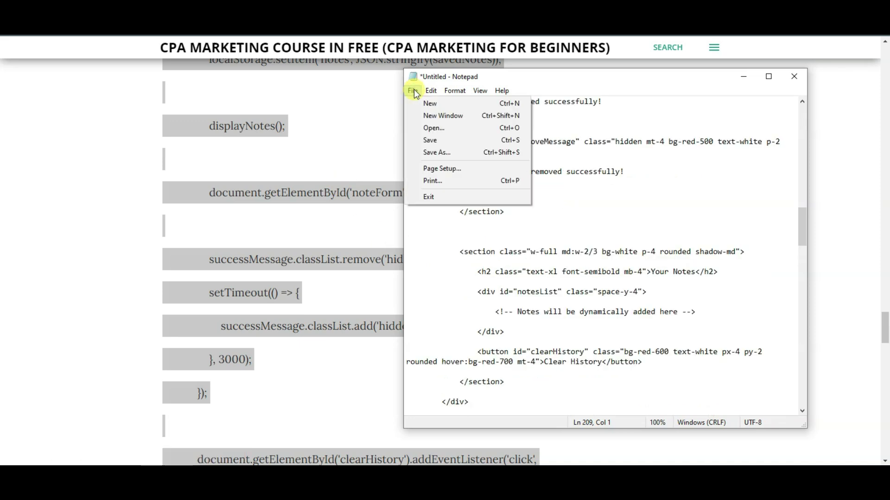
click(467, 152)
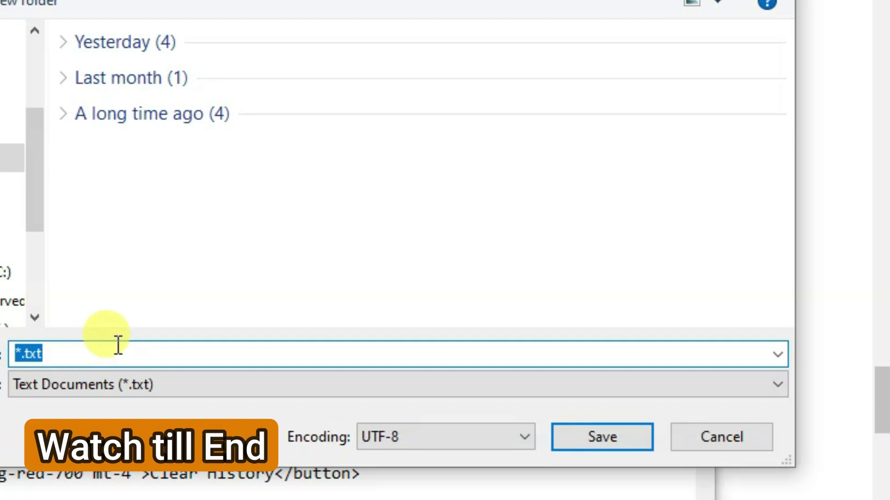
text(index.h)
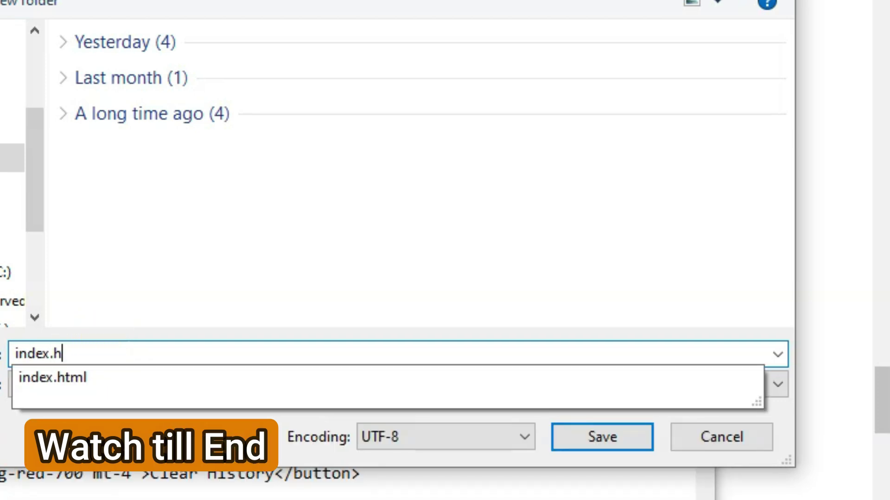
click(582, 376)
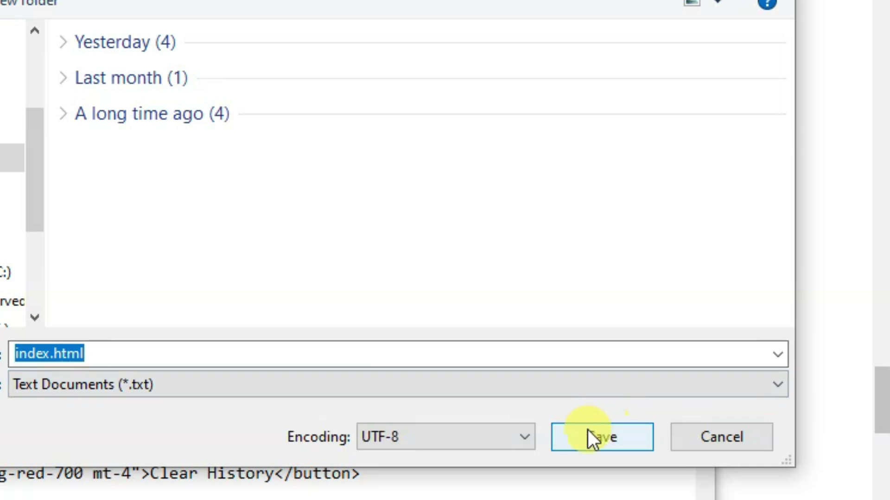
click(622, 439)
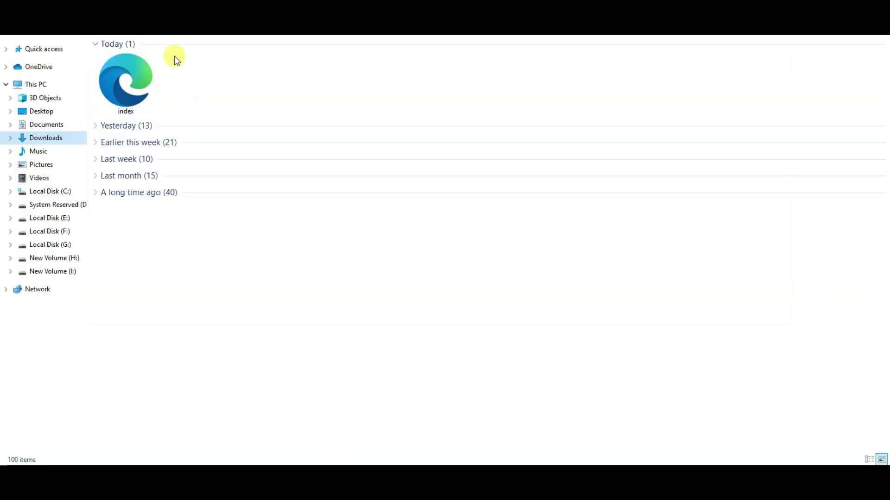
Step: Add the index file to index.zip through the 7-Zip context menu
right_click(142, 78)
mouse_move(240, 97)
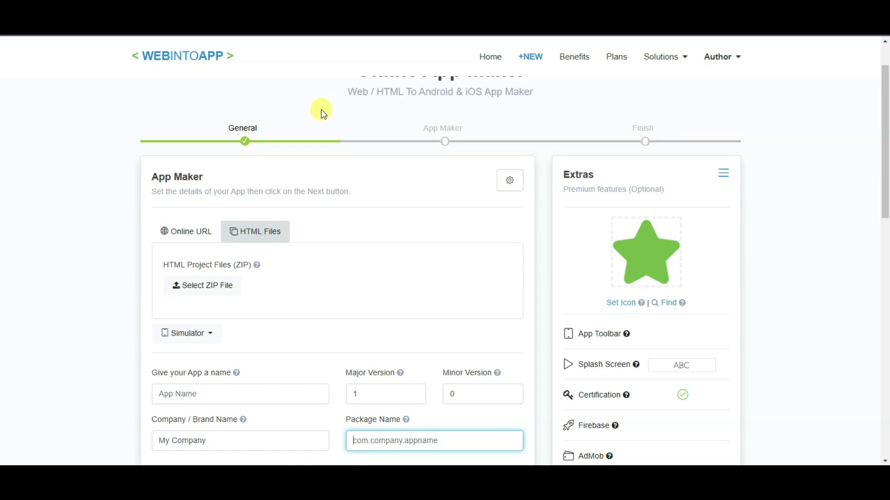
Step: Upload index.zip as the app's HTML project file
scroll(323, 113, down, 1)
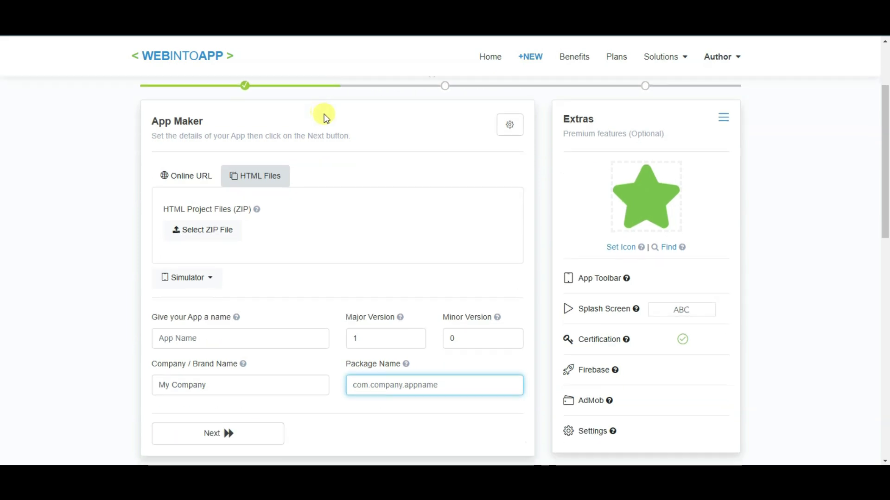
click(216, 232)
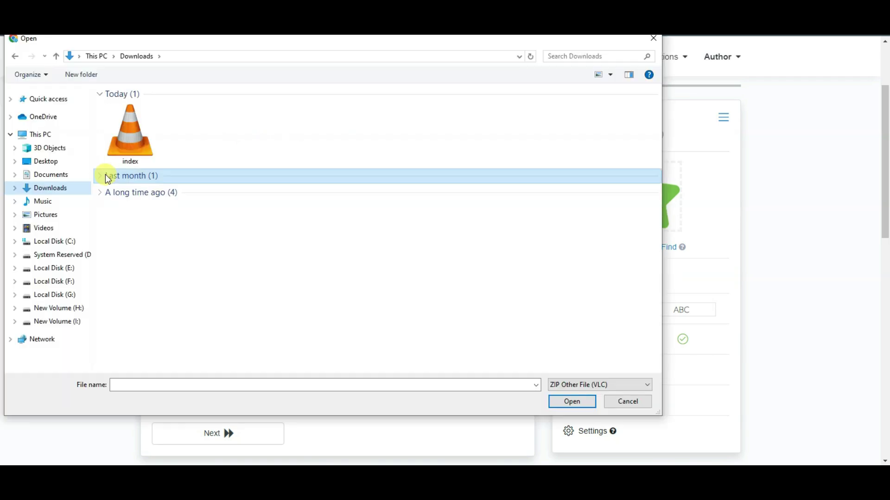
click(134, 137)
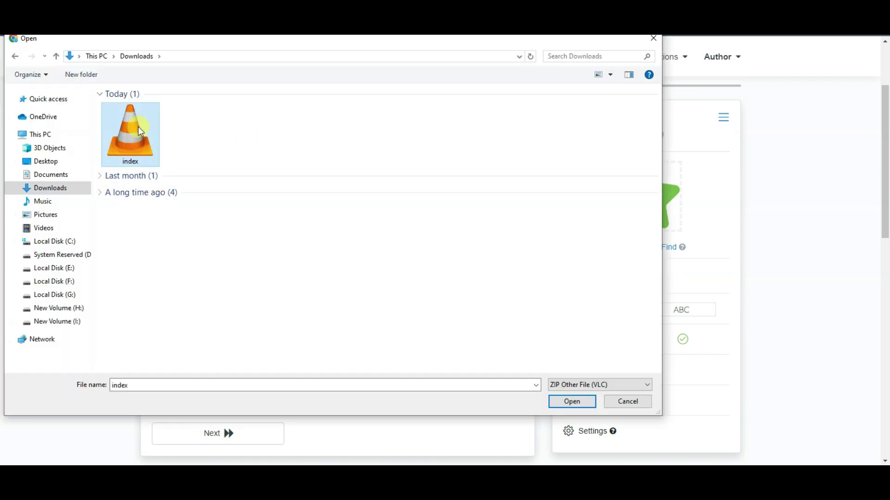
click(565, 402)
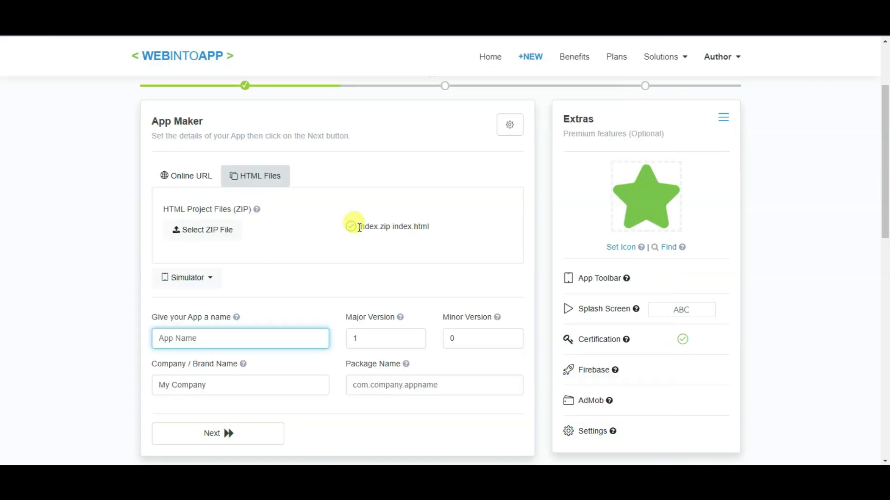
drag(356, 226, 432, 230)
click(411, 237)
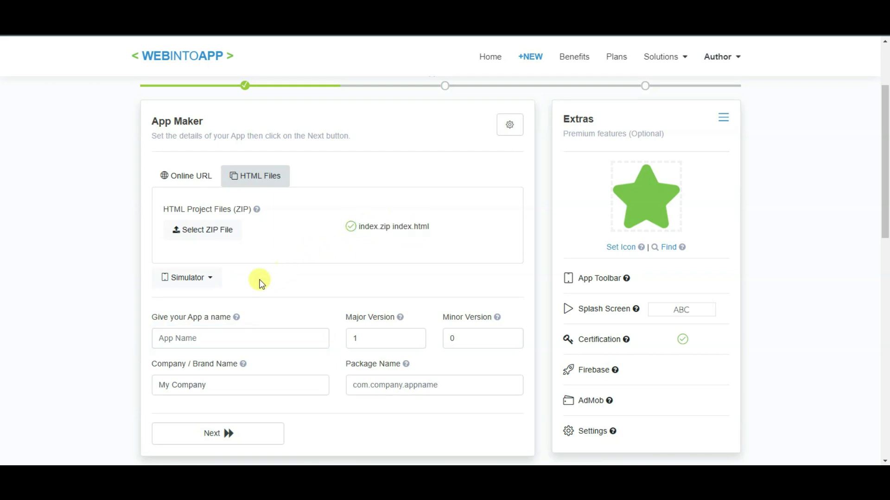
scroll(263, 301, down, 1)
Step: Name the app 'Note Book', replace the default company name, and check the package name
click(273, 282)
text(Note Book)
click(232, 330)
drag(228, 330, 120, 335)
text(mumtaz)
click(373, 356)
click(352, 309)
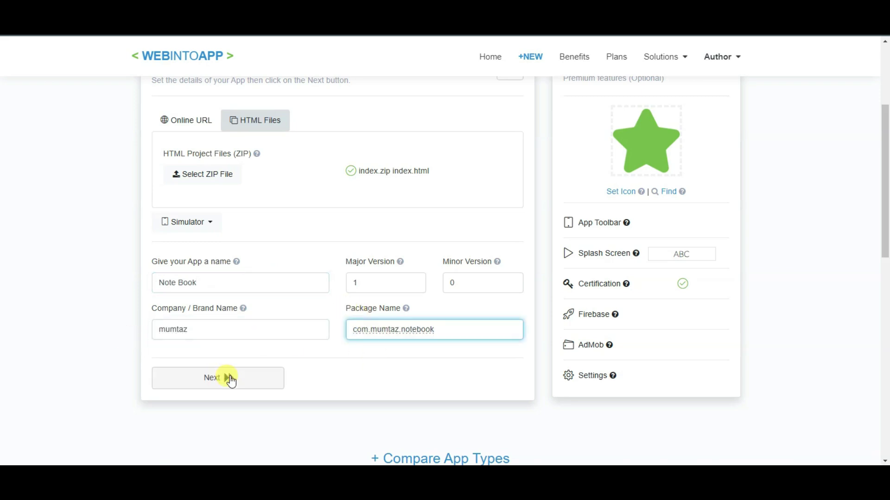
scroll(622, 258, up, 1)
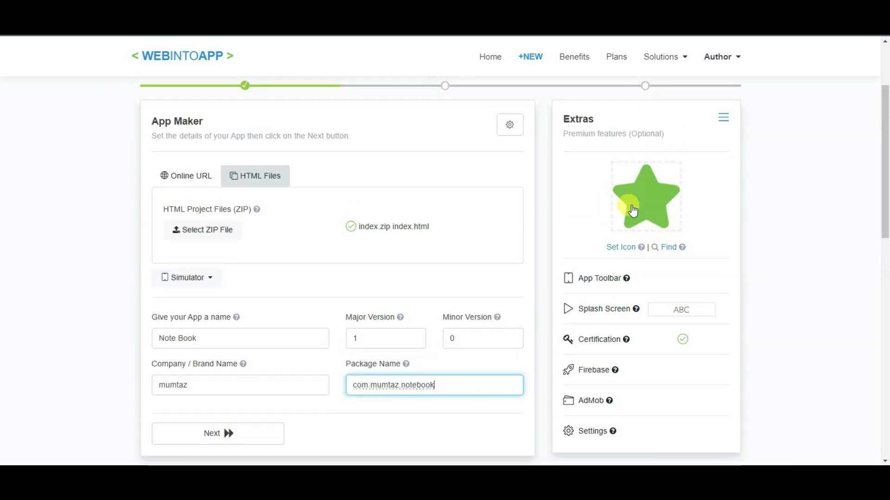
Step: On Flaticon, dismiss the sign-in prompt and search icon packs for 'notebook'
click(668, 251)
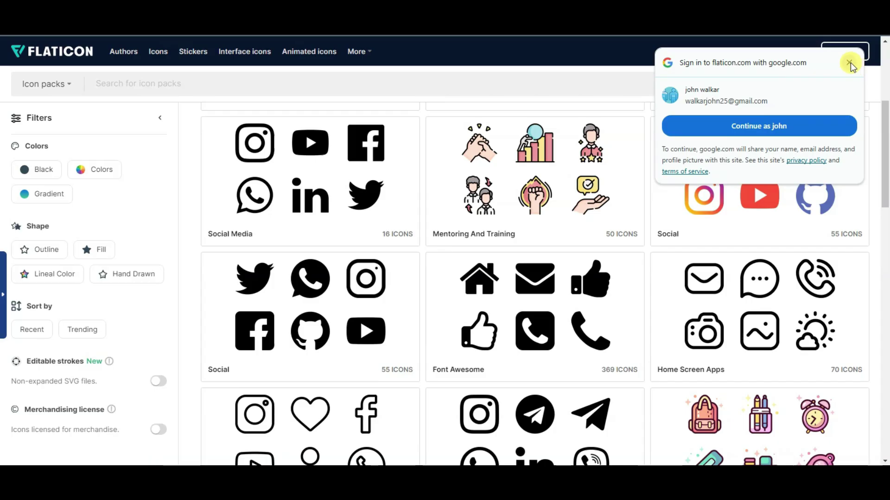
click(851, 64)
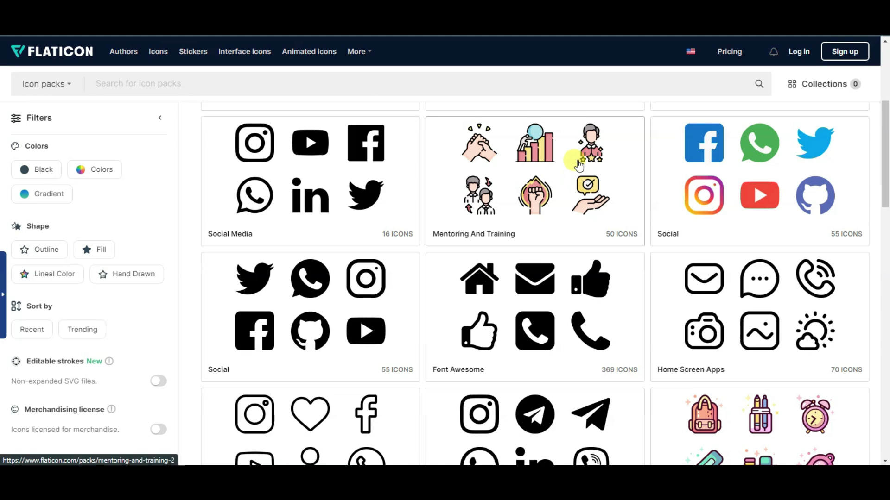
scroll(575, 166, down, 8)
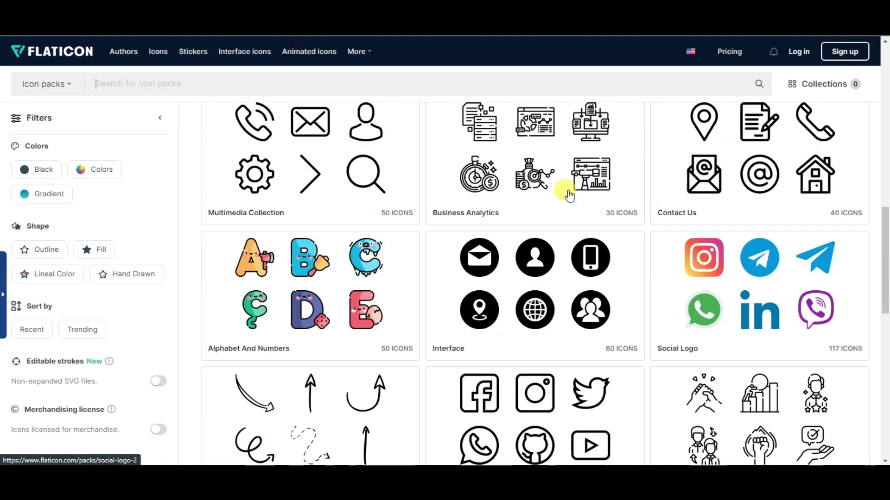
scroll(566, 194, down, 4)
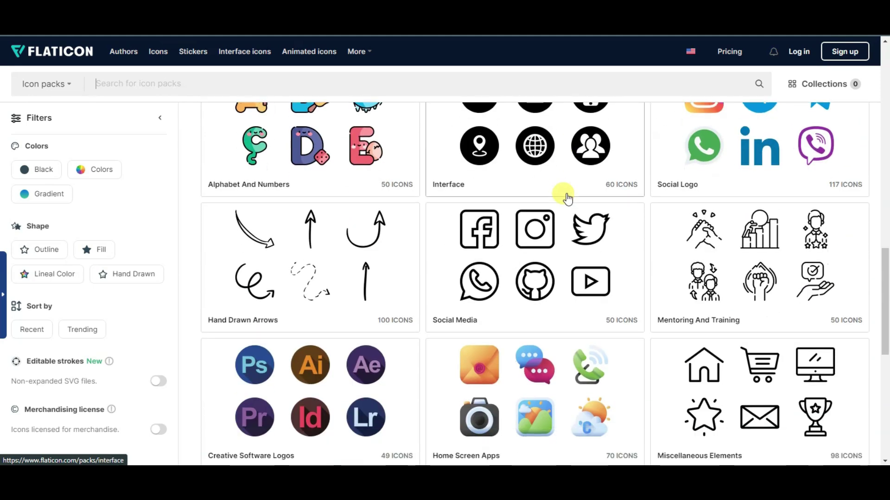
click(158, 84)
text(notebook)
key(Return)
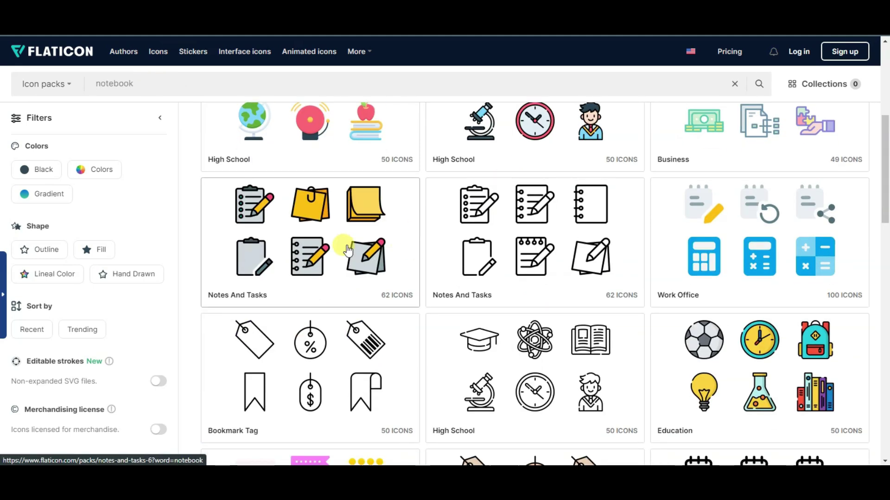
Step: From the Notes and tasks Lineal Color pack, download the clipboard-and-pencil icon as PNG
click(342, 196)
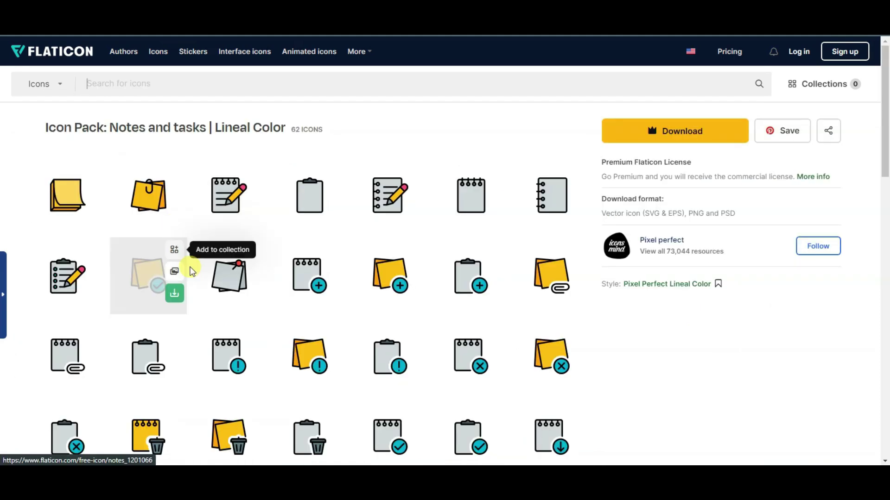
scroll(347, 217, down, 1)
scroll(344, 225, down, 1)
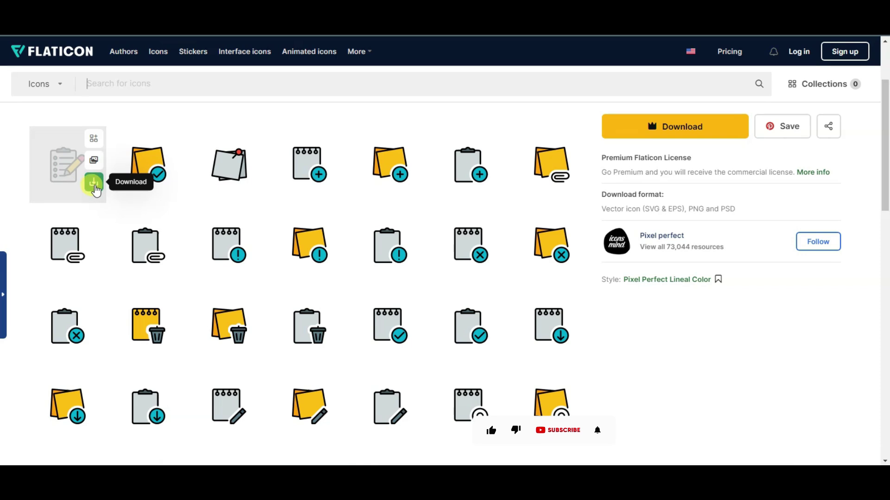
click(91, 187)
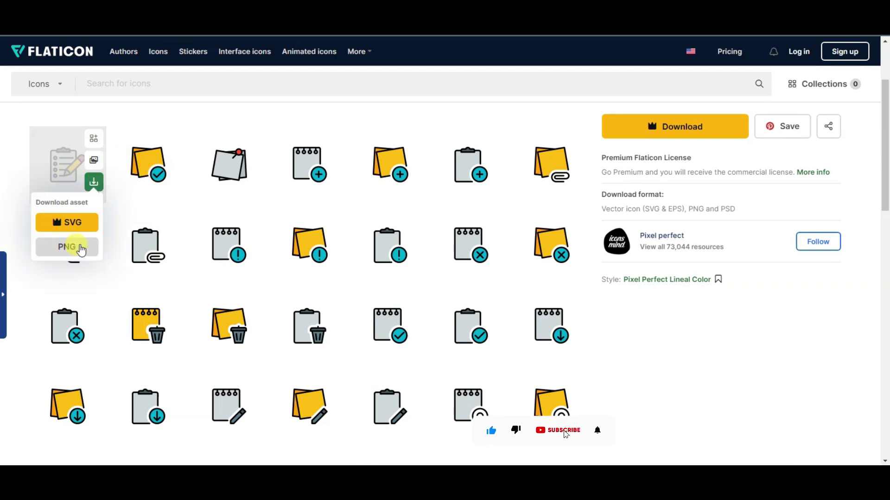
click(82, 248)
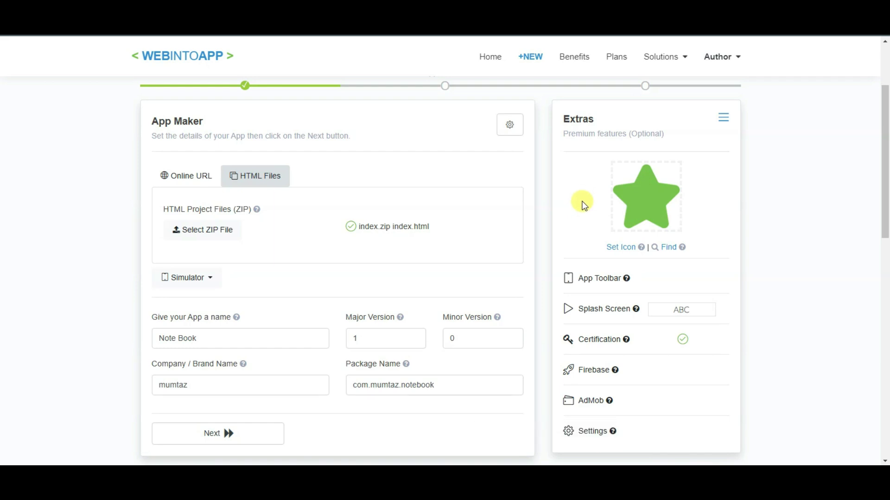
Step: Set the downloaded clipboard-and-pencil notes PNG from Downloads as the app icon
click(618, 250)
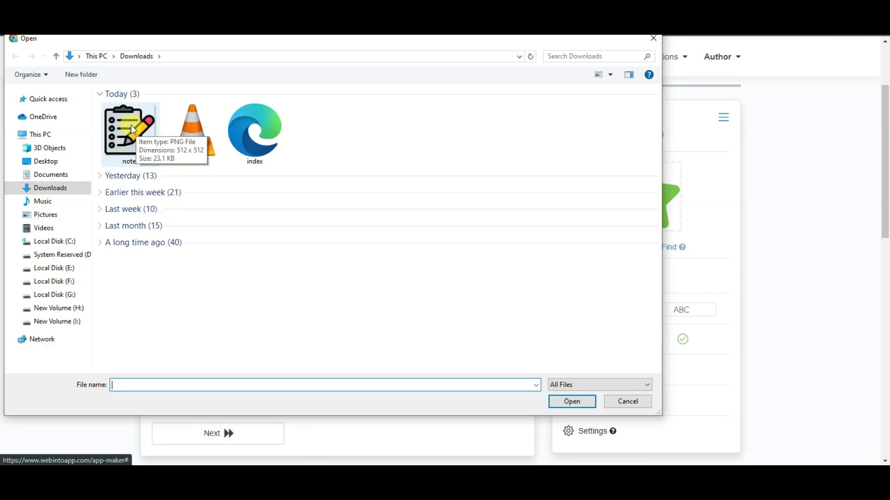
click(131, 126)
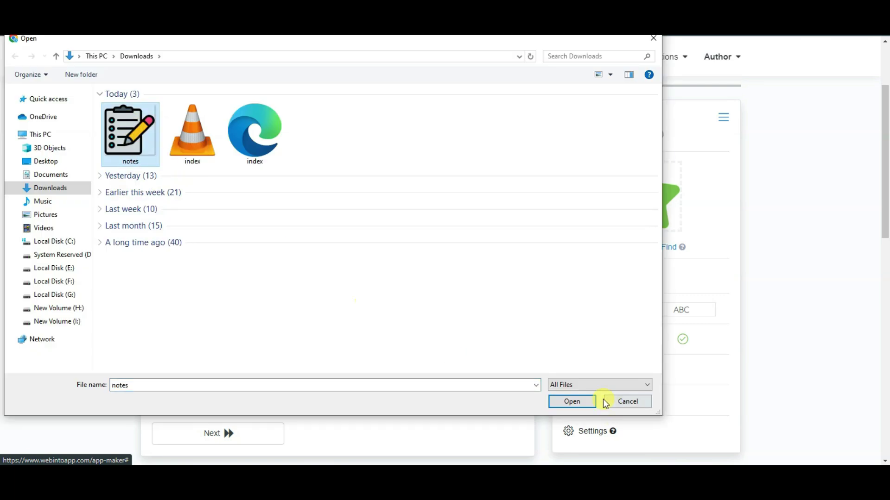
click(575, 401)
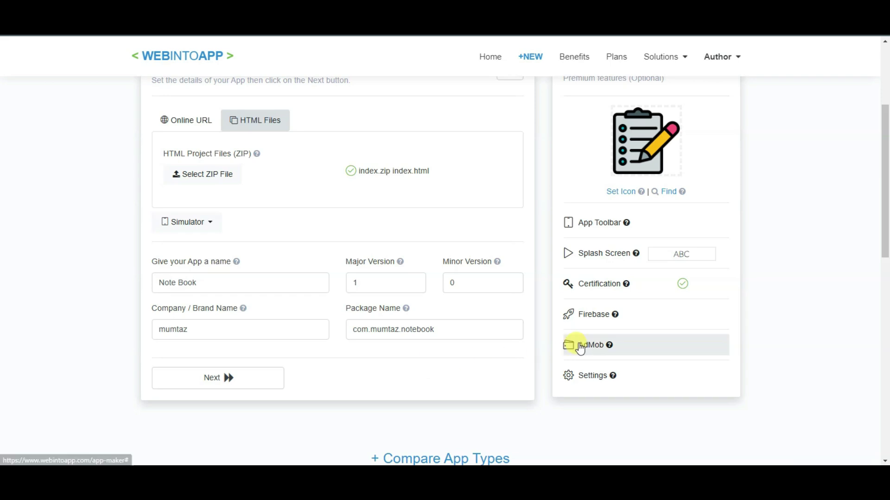
Step: Enable AdMob, enter the Android and iOS app and unit IDs, and save
click(605, 345)
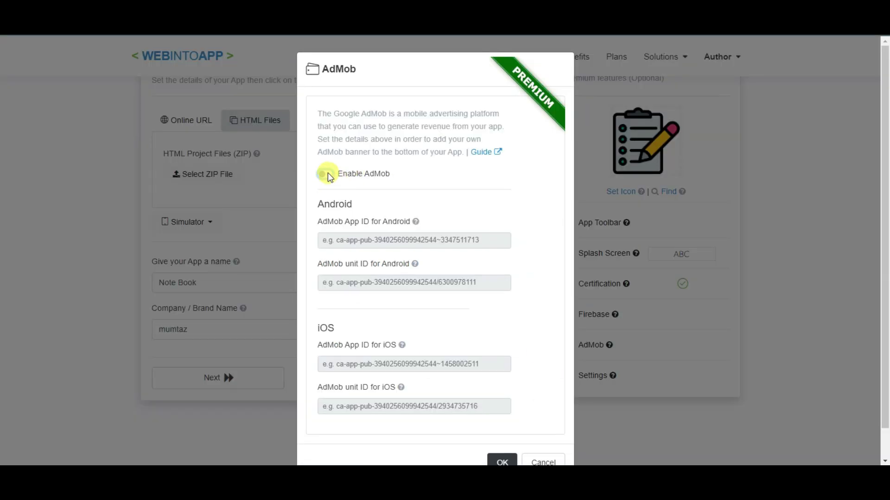
click(325, 174)
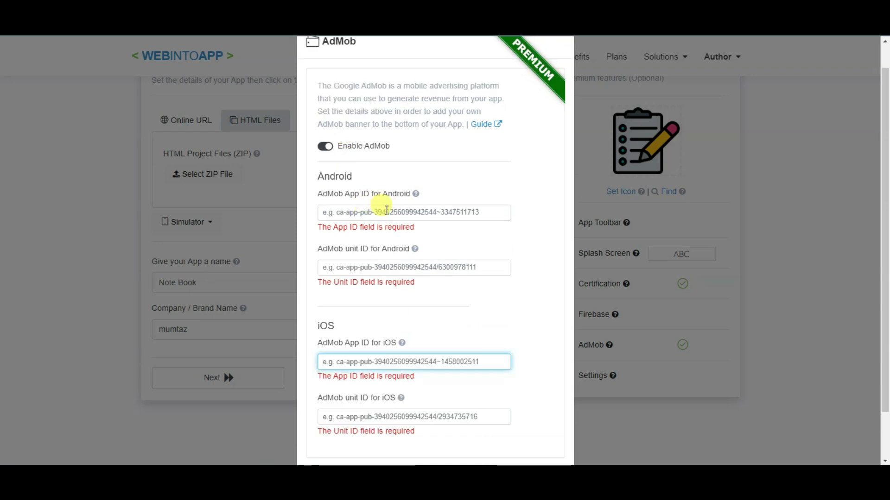
scroll(386, 210, down, 1)
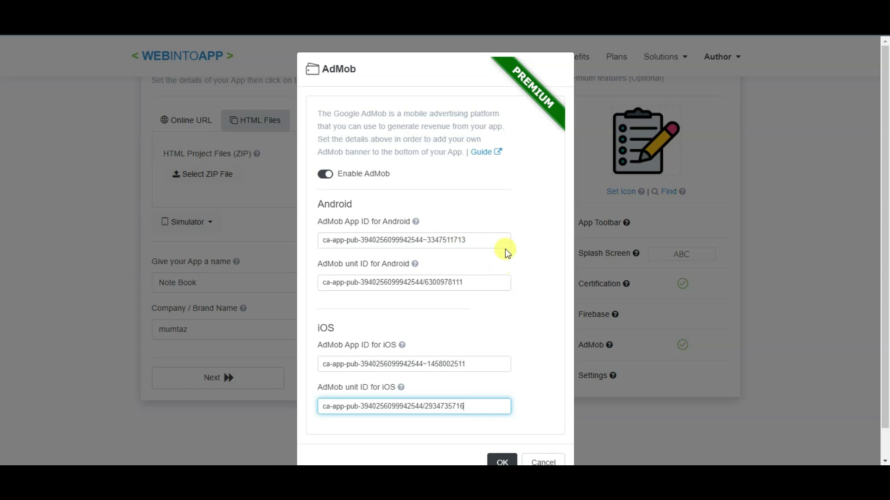
scroll(514, 217, down, 1)
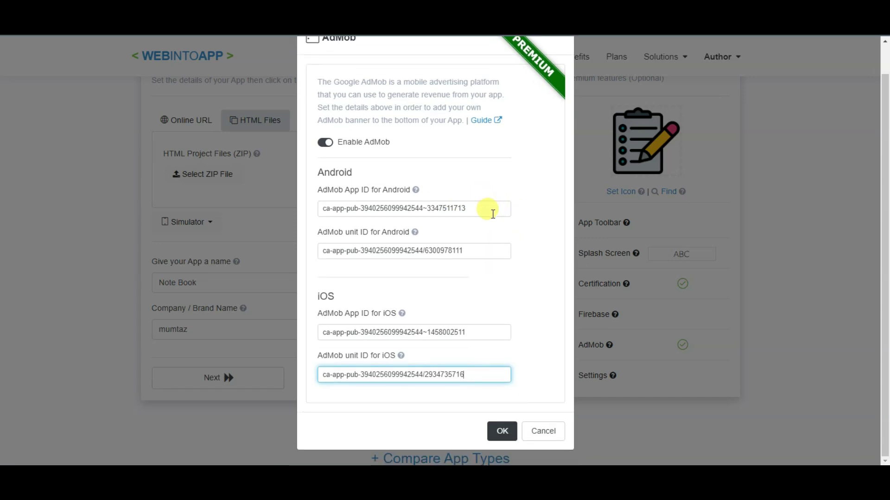
click(501, 431)
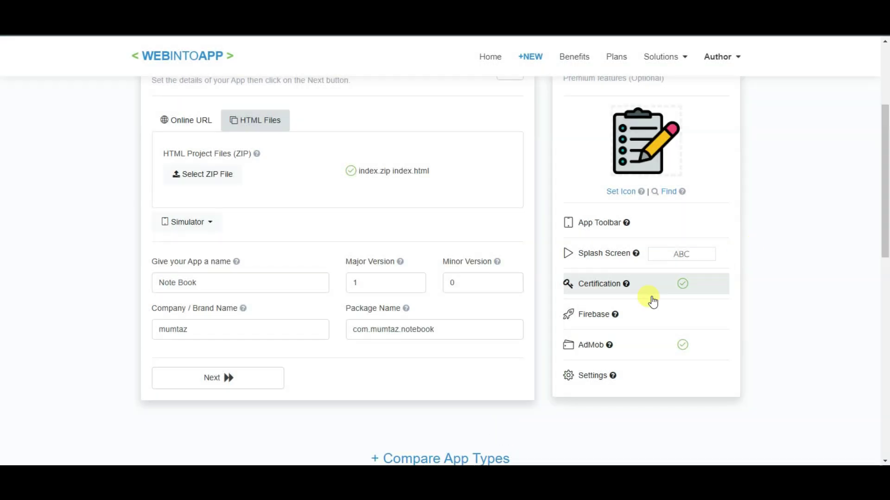
Step: Review the Note Book app details and build it as a Free Android App after registering
click(232, 381)
scroll(227, 254, down, 3)
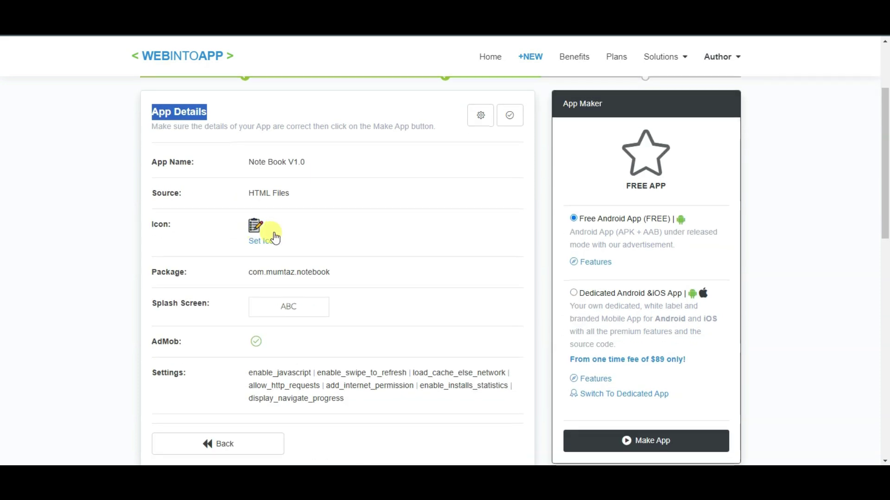
scroll(605, 235, up, 1)
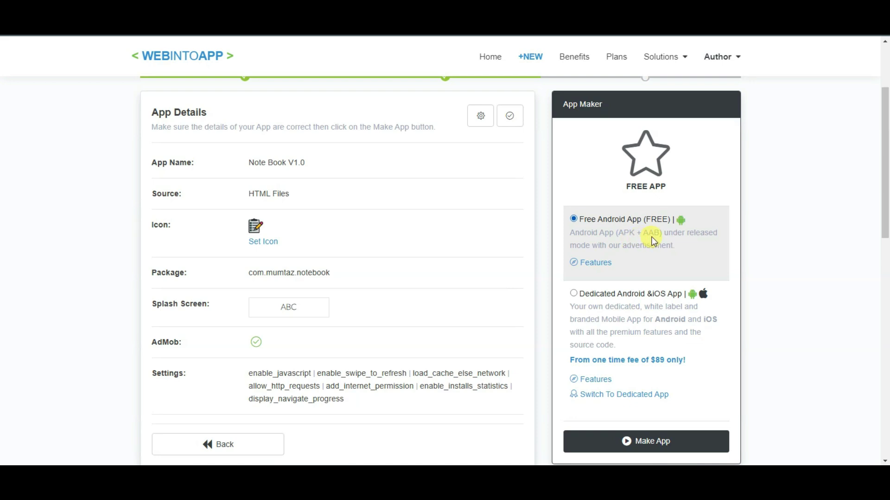
scroll(626, 245, down, 1)
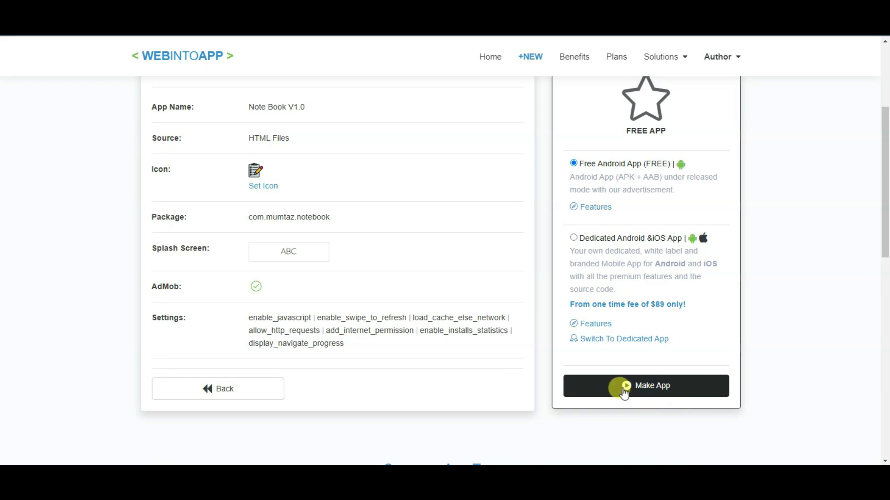
click(647, 384)
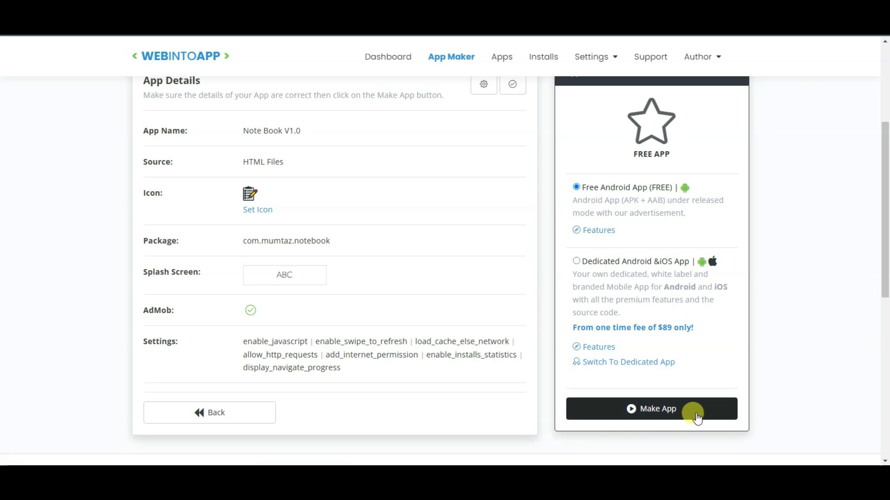
click(667, 413)
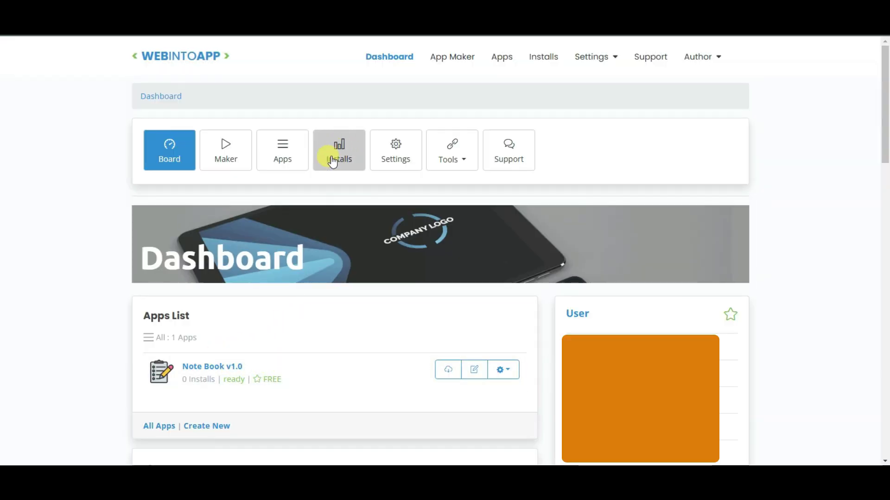
Step: Open Installs Statistics and look over the 0 installs today, this month and in total
click(351, 158)
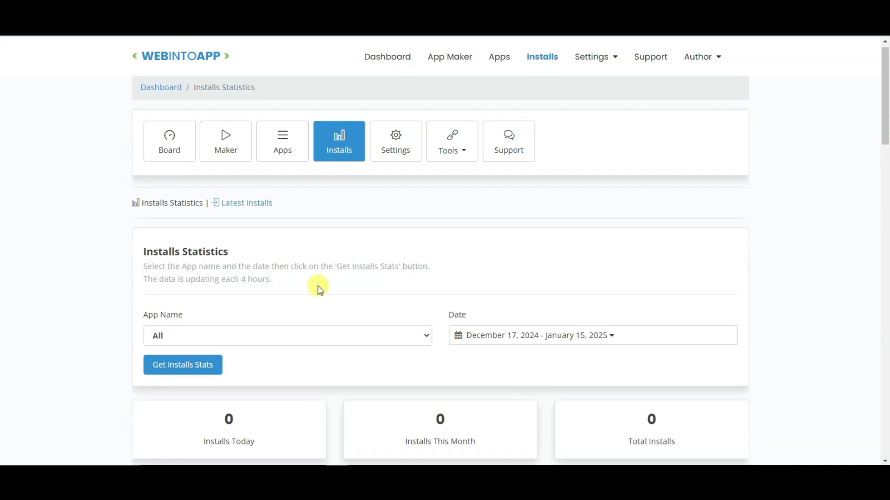
scroll(315, 286, down, 5)
scroll(275, 330, down, 10)
scroll(443, 298, up, 4)
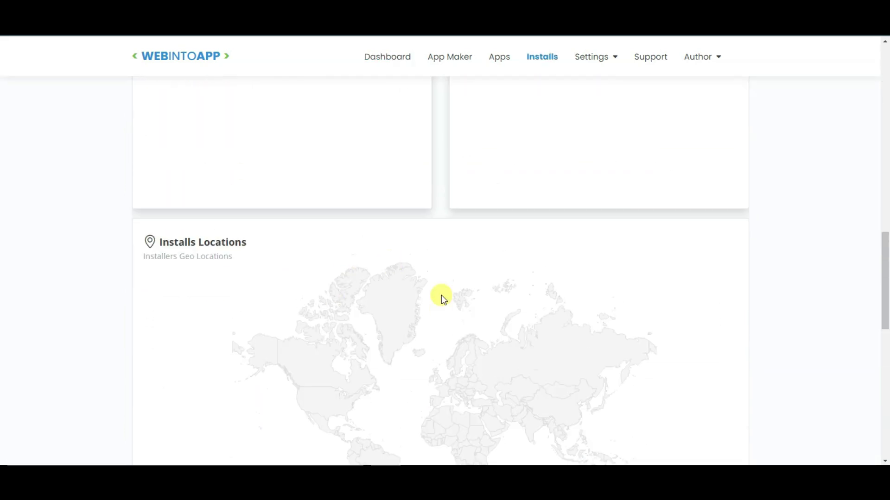
drag(476, 218, 582, 221)
scroll(241, 351, up, 2)
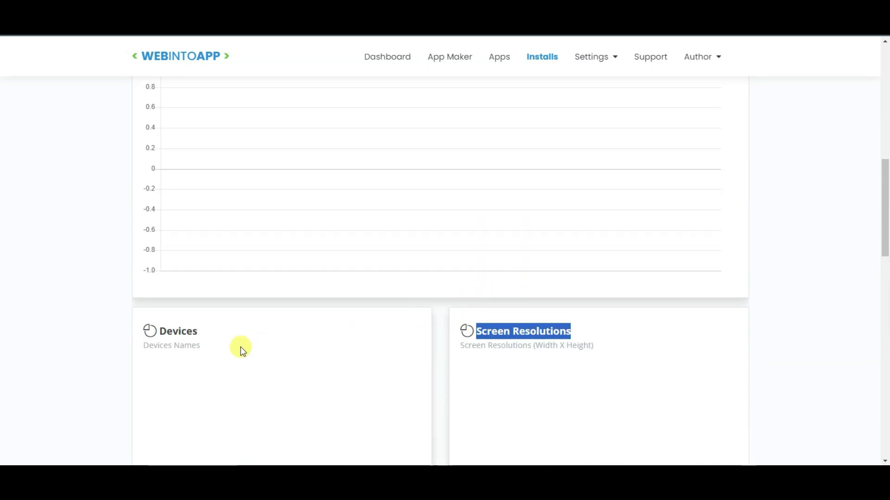
click(163, 332)
scroll(163, 332, up, 5)
drag(157, 250, 199, 252)
scroll(379, 324, up, 6)
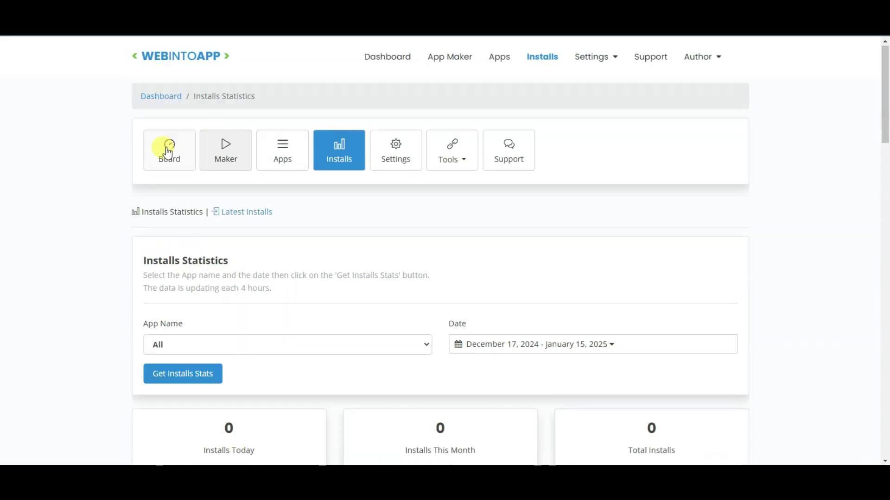
Step: Reopen Note Book v1.0 from the Dashboard, review its App Details, and rebuild it
click(188, 153)
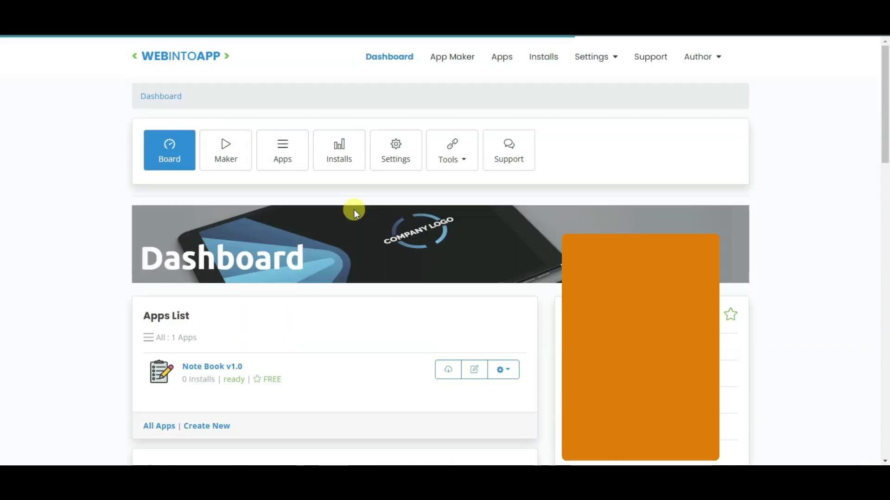
scroll(354, 209, down, 2)
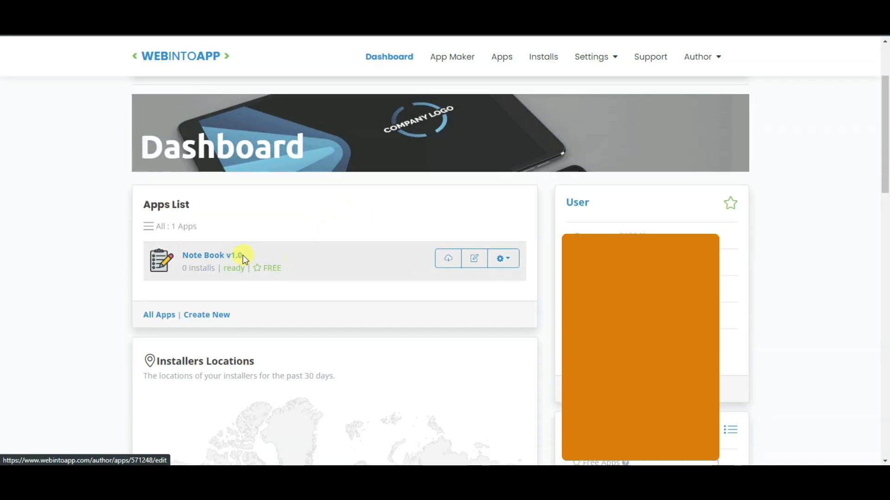
click(226, 261)
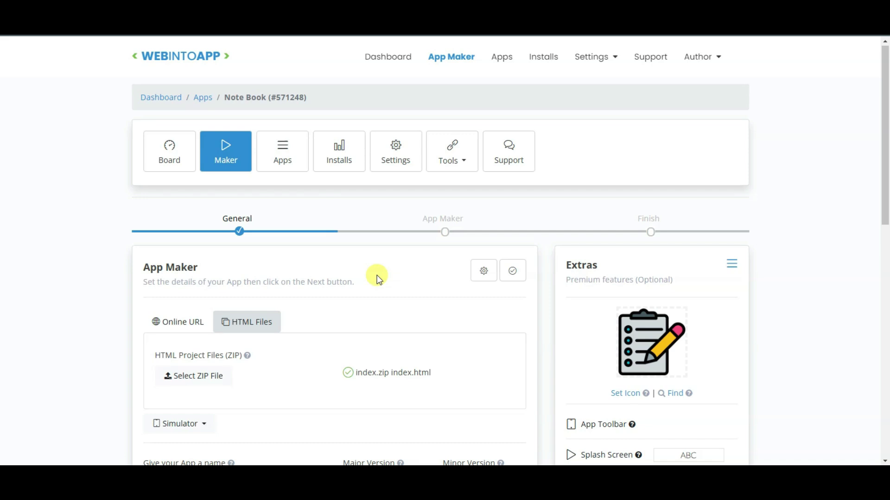
scroll(264, 229, down, 3)
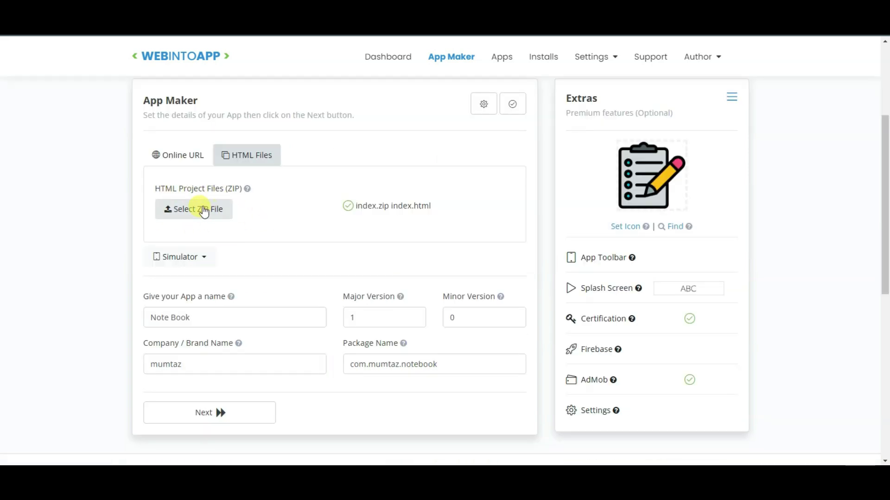
click(237, 416)
scroll(552, 370, down, 2)
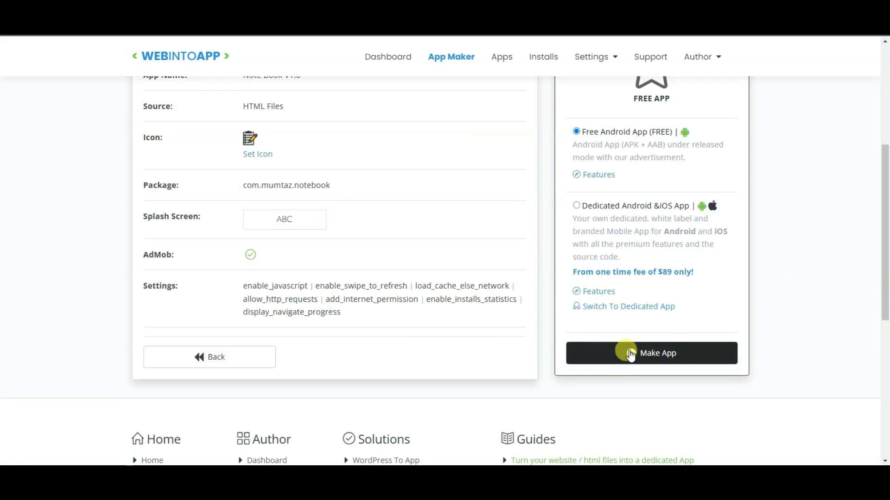
click(663, 353)
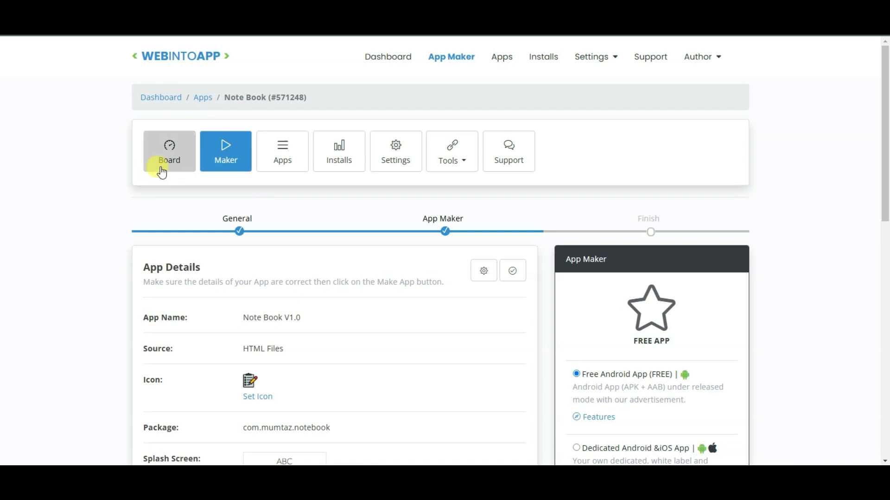
Step: Download the Note Book v1.0 package for free from its Dashboard row's gear menu
click(169, 155)
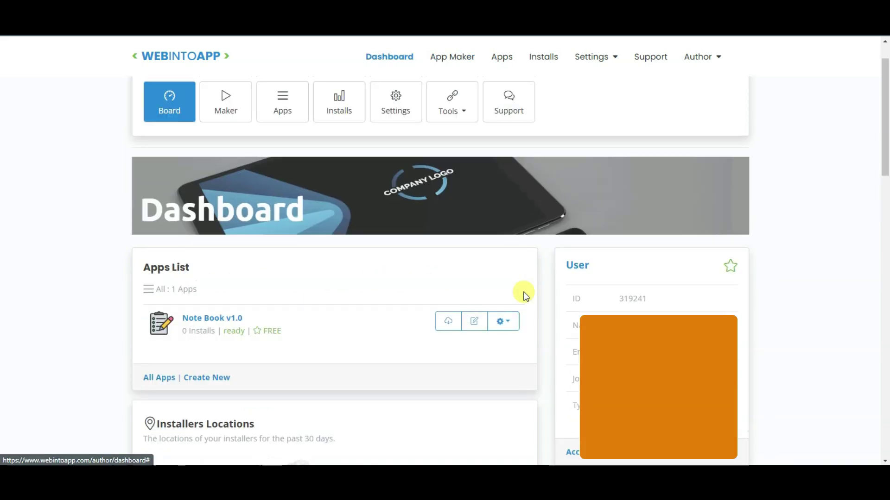
click(510, 369)
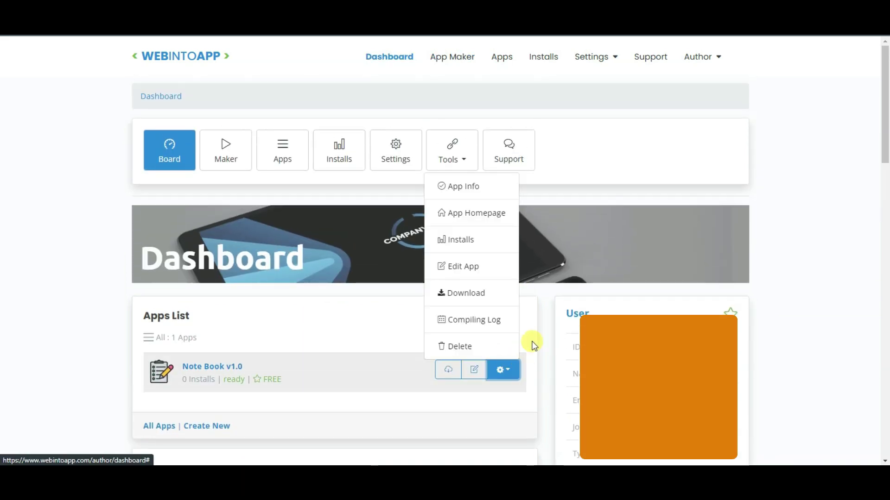
click(478, 296)
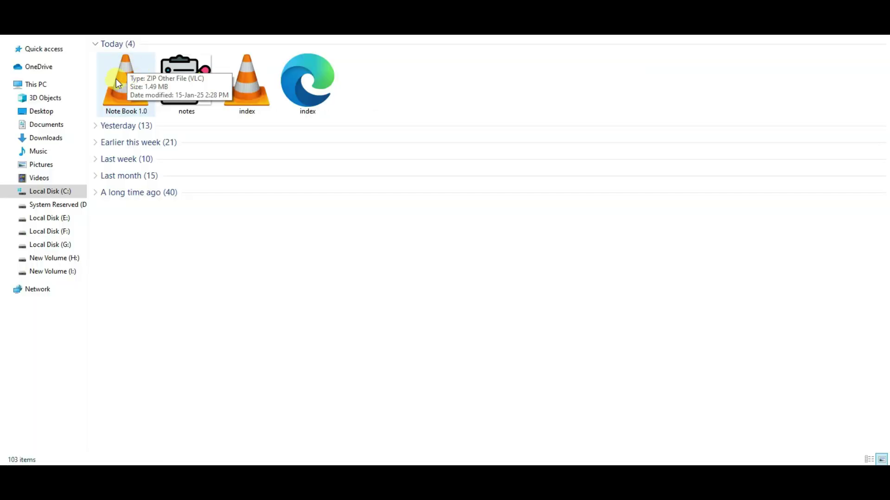
Step: Extract Note Book 1.0.zip with 7-Zip into a Note Book 1.0 folder
right_click(129, 79)
mouse_move(153, 119)
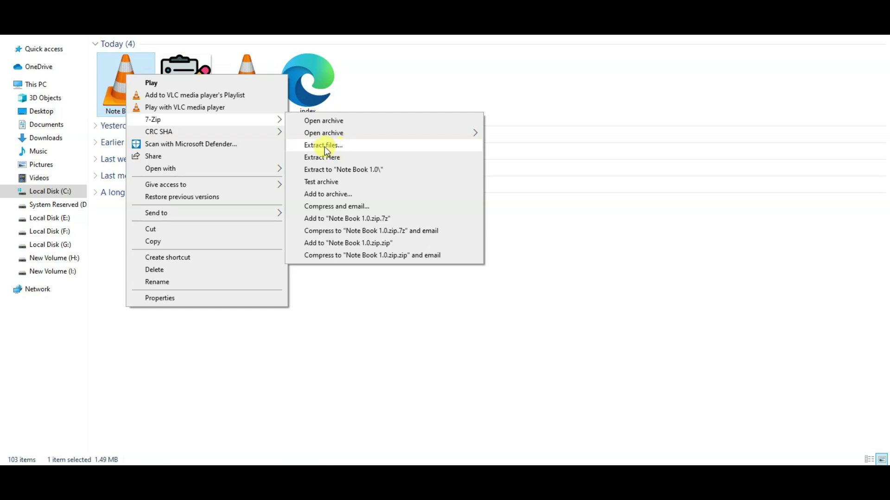
click(336, 146)
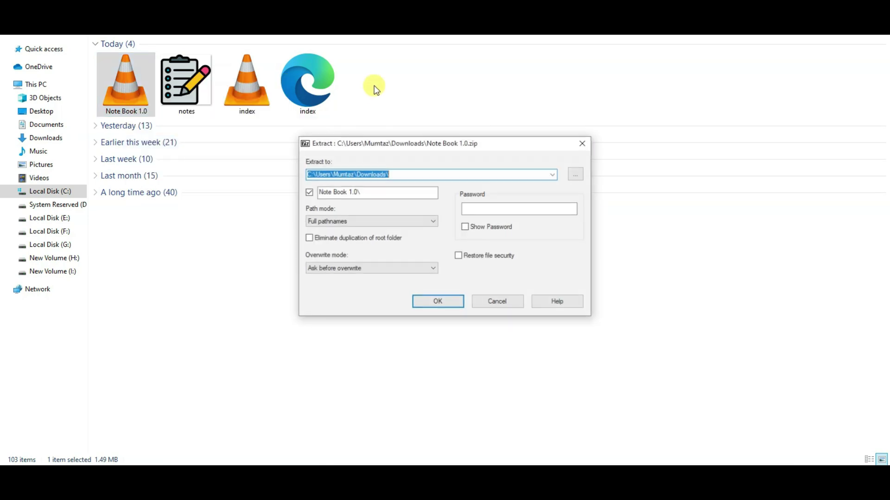
click(439, 302)
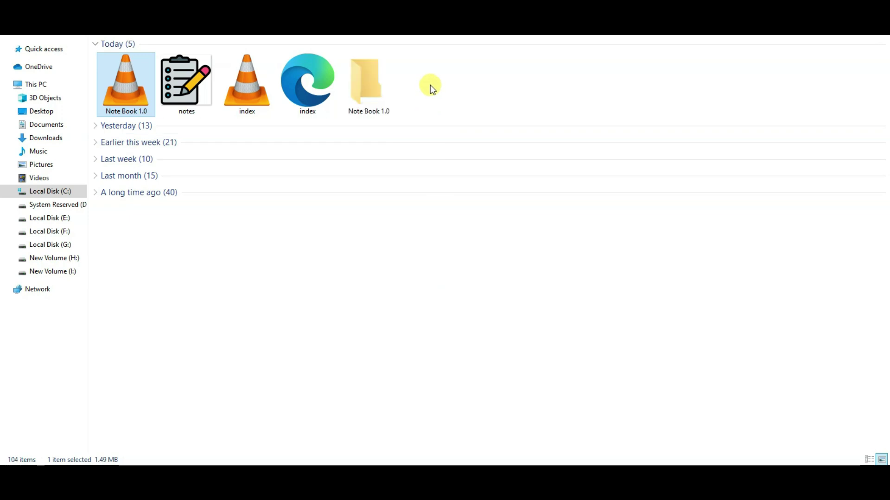
Step: Open Note Book 1.0 > android and run app-release.apk in the Android emulator
double_click(371, 79)
double_click(169, 60)
click(185, 69)
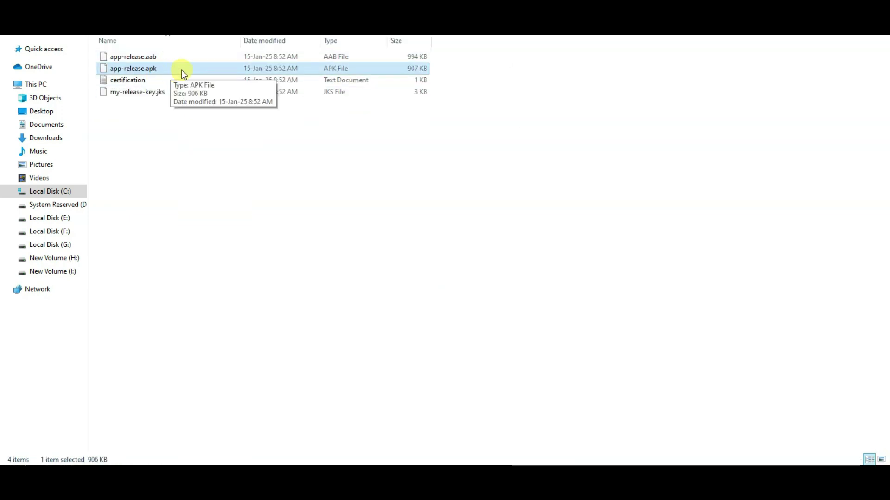
double_click(175, 70)
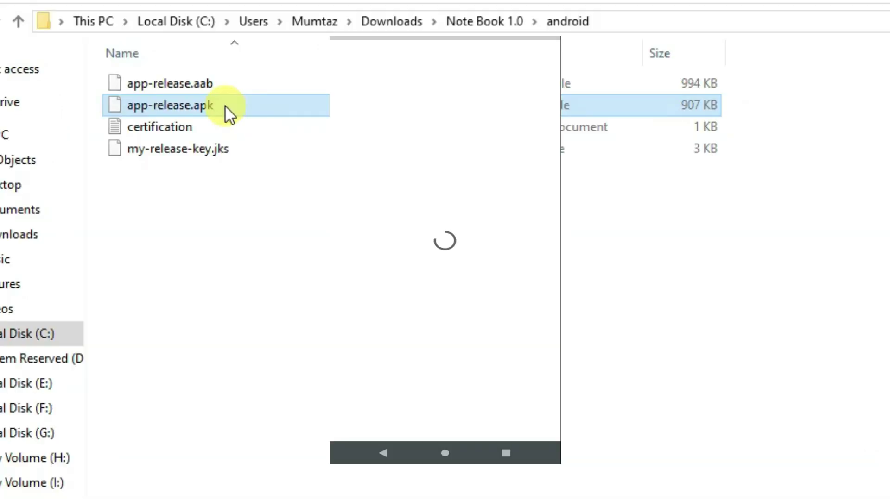